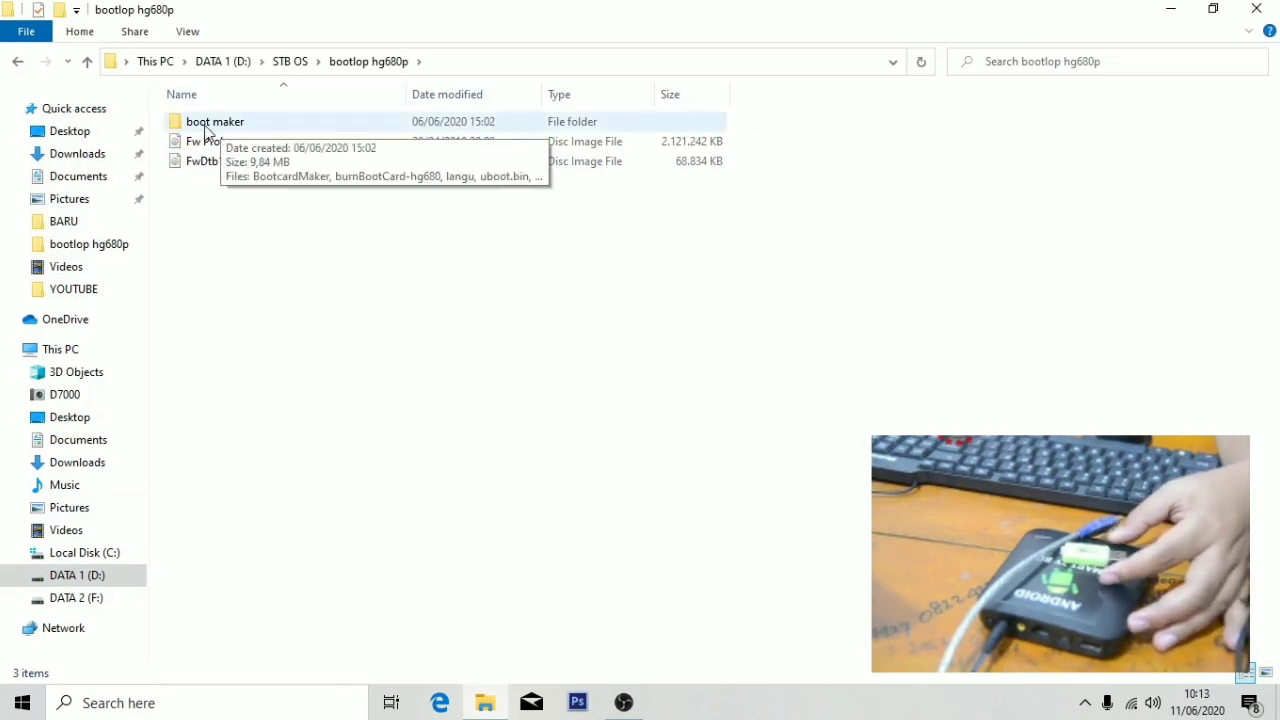
Step: Look over the files in the boot maker folder inside bootlop hg680p
{"action": "double_click", "coordinate": [207, 128]}
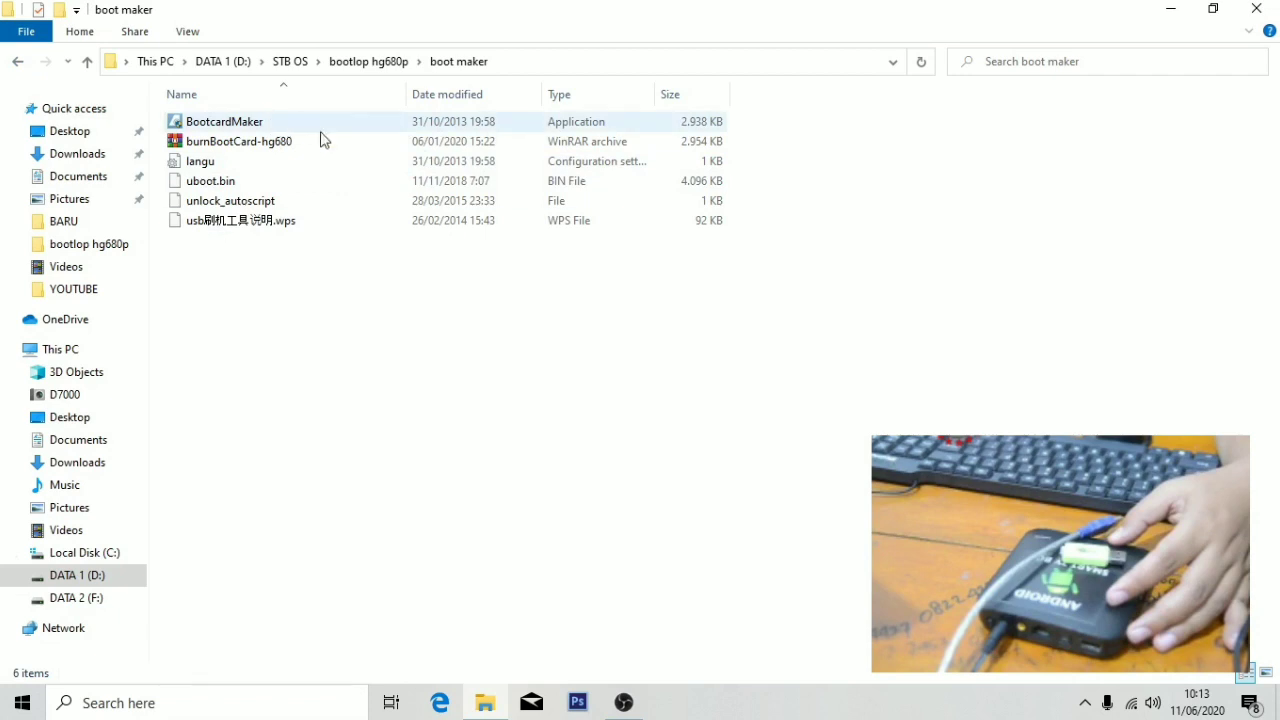
{"action": "left_click", "coordinate": [17, 62]}
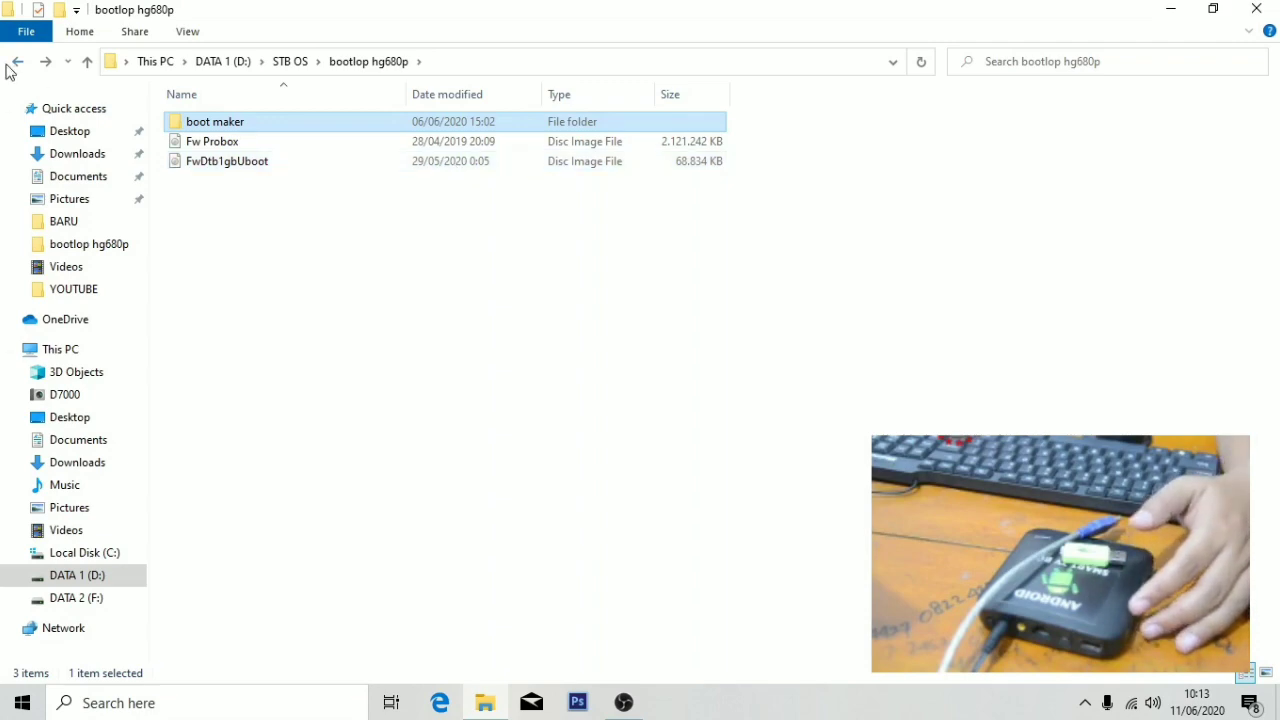
{"action": "left_click", "coordinate": [1168, 9]}
Step: In USB Burning Tool, turn off Erase bootloader and try to burn Fw Probox.img to the TV box, stopping the run
{"action": "double_click", "coordinate": [20, 420]}
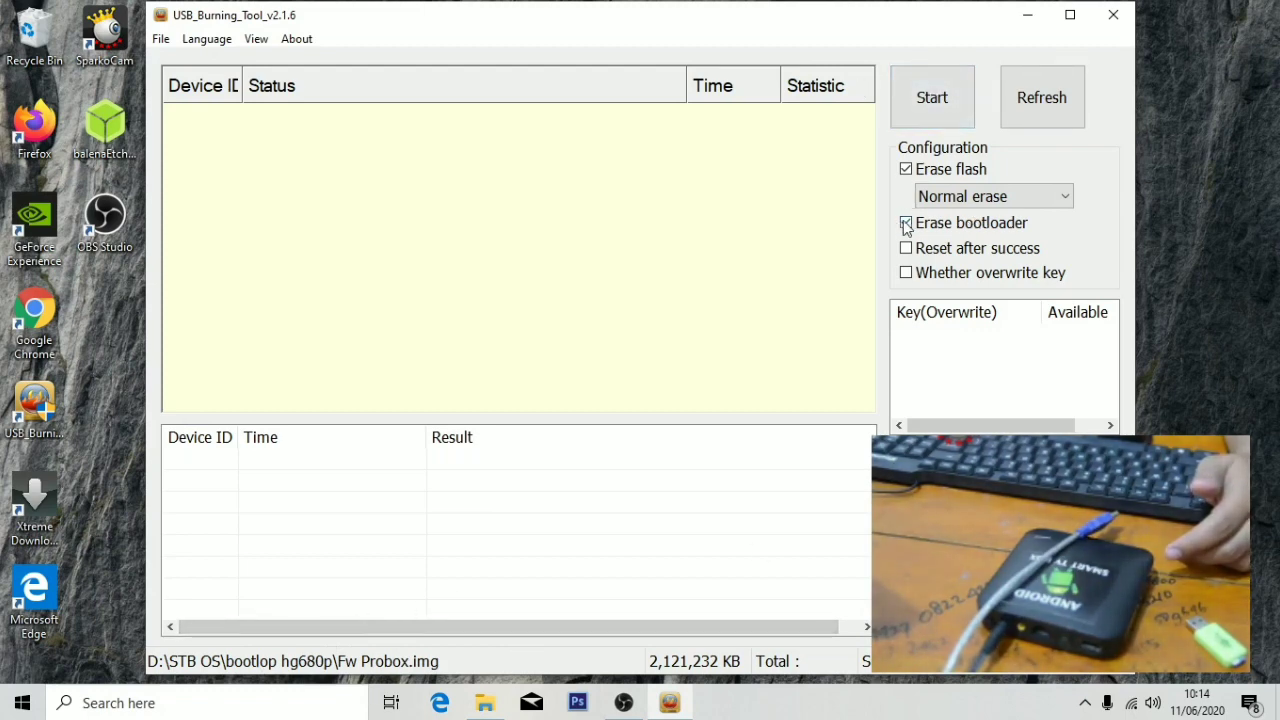
{"action": "left_click", "coordinate": [937, 226]}
{"action": "left_click", "coordinate": [921, 118]}
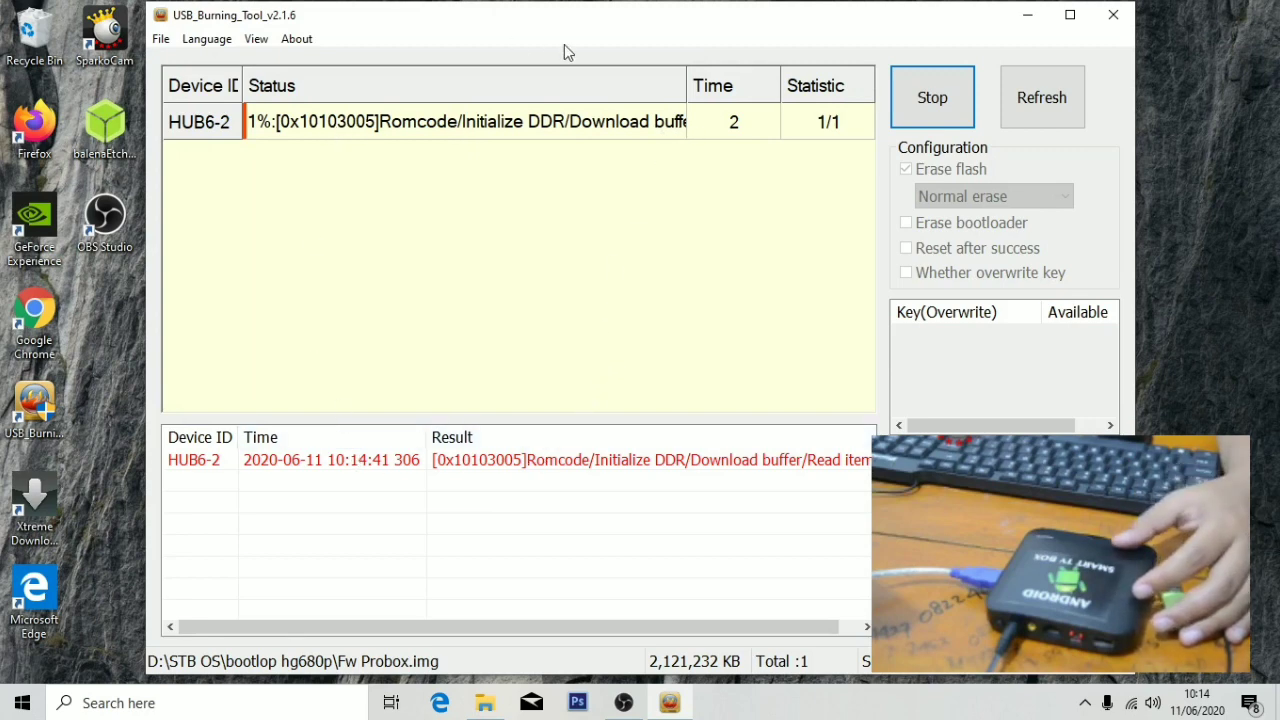
{"action": "left_click", "coordinate": [917, 109]}
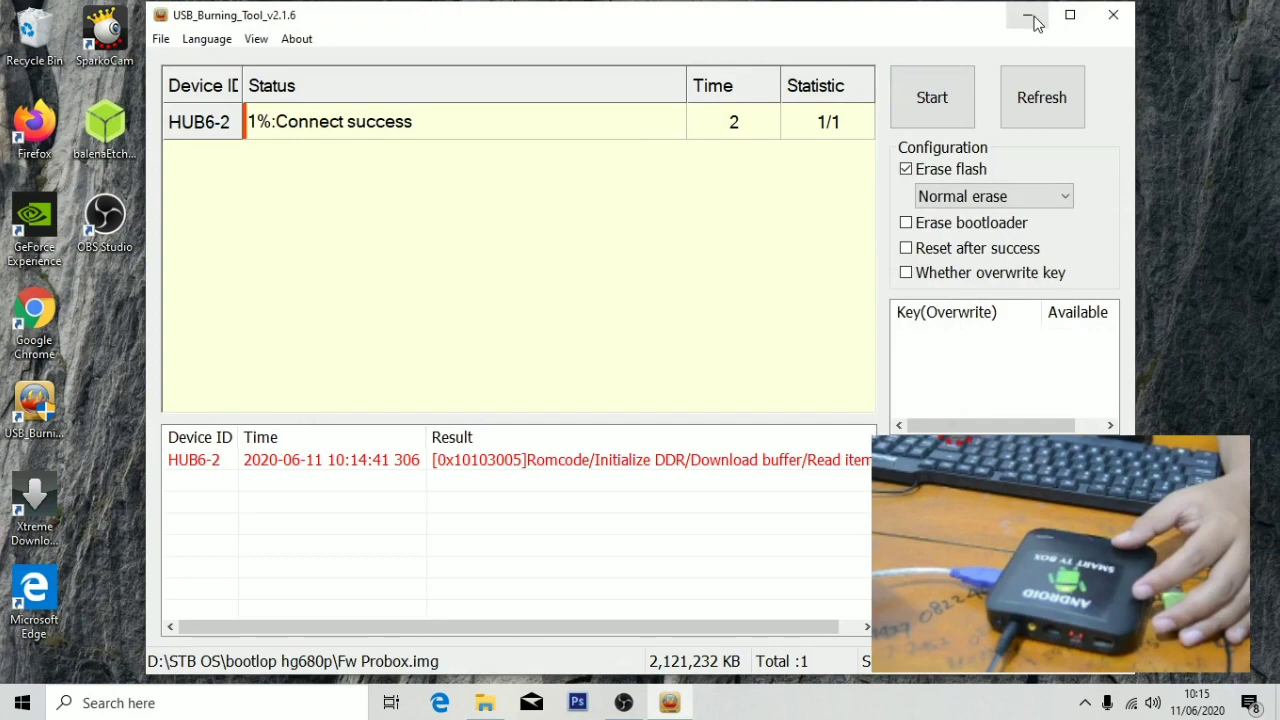
{"action": "left_click", "coordinate": [1030, 16]}
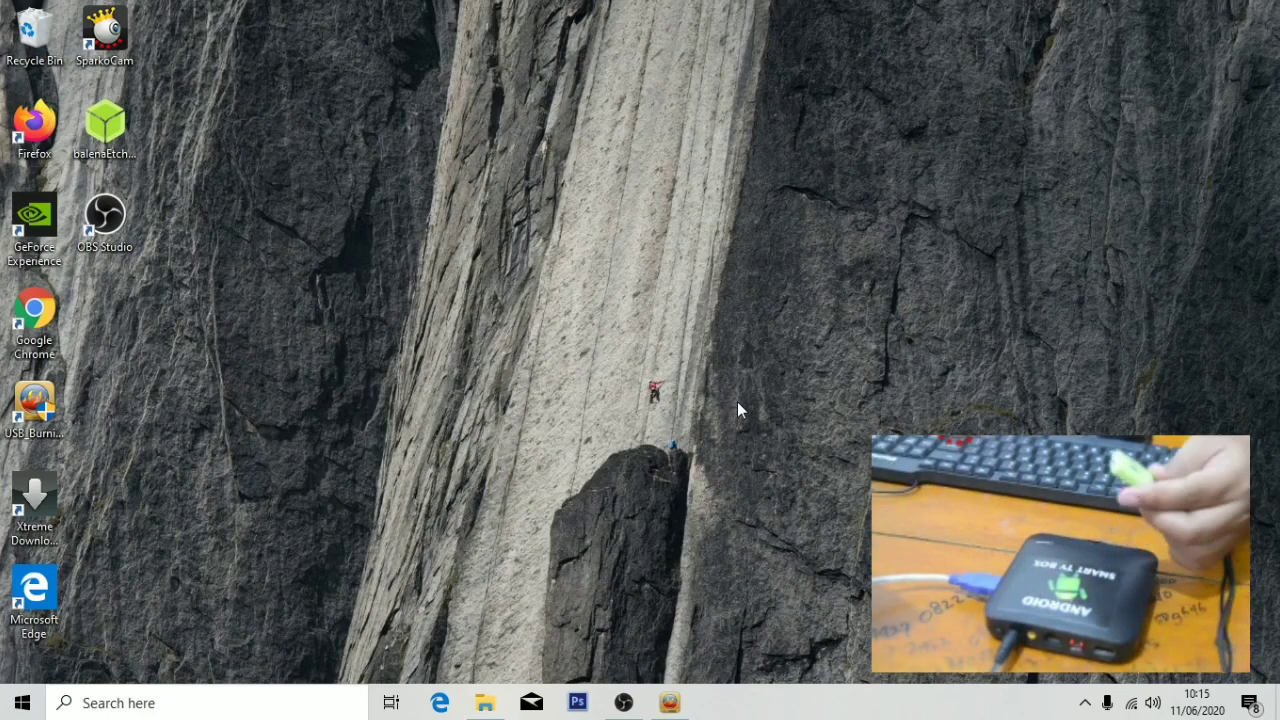
Step: Launch BootcardMaker from the boot maker folder and choose disk SD-card2:H with partitioning and formatting enabled
{"action": "left_click", "coordinate": [484, 703]}
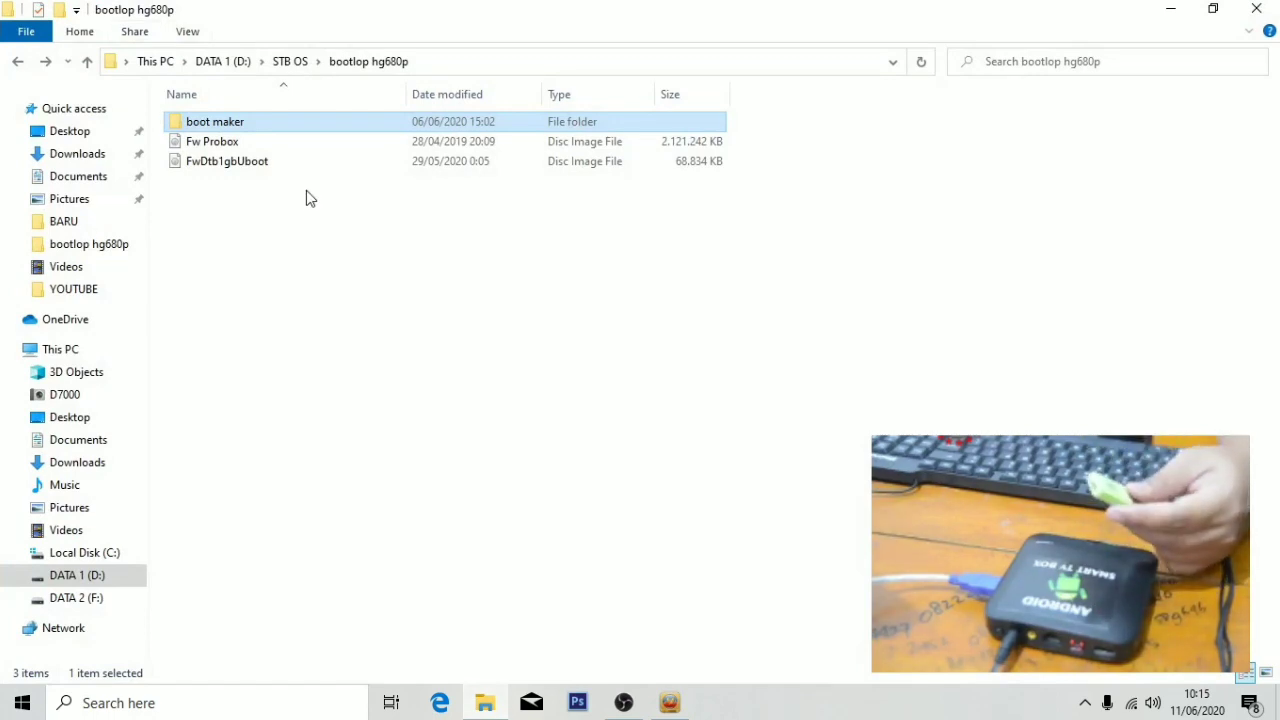
{"action": "double_click", "coordinate": [263, 125]}
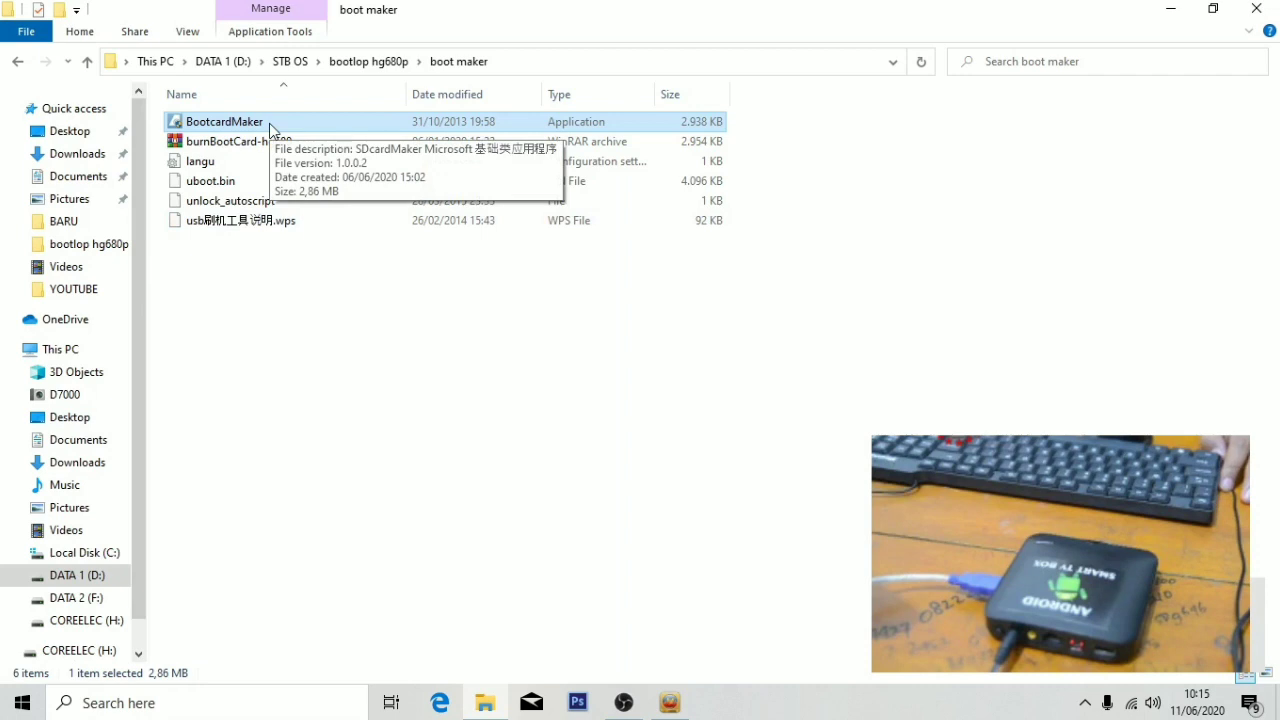
{"action": "double_click", "coordinate": [230, 124]}
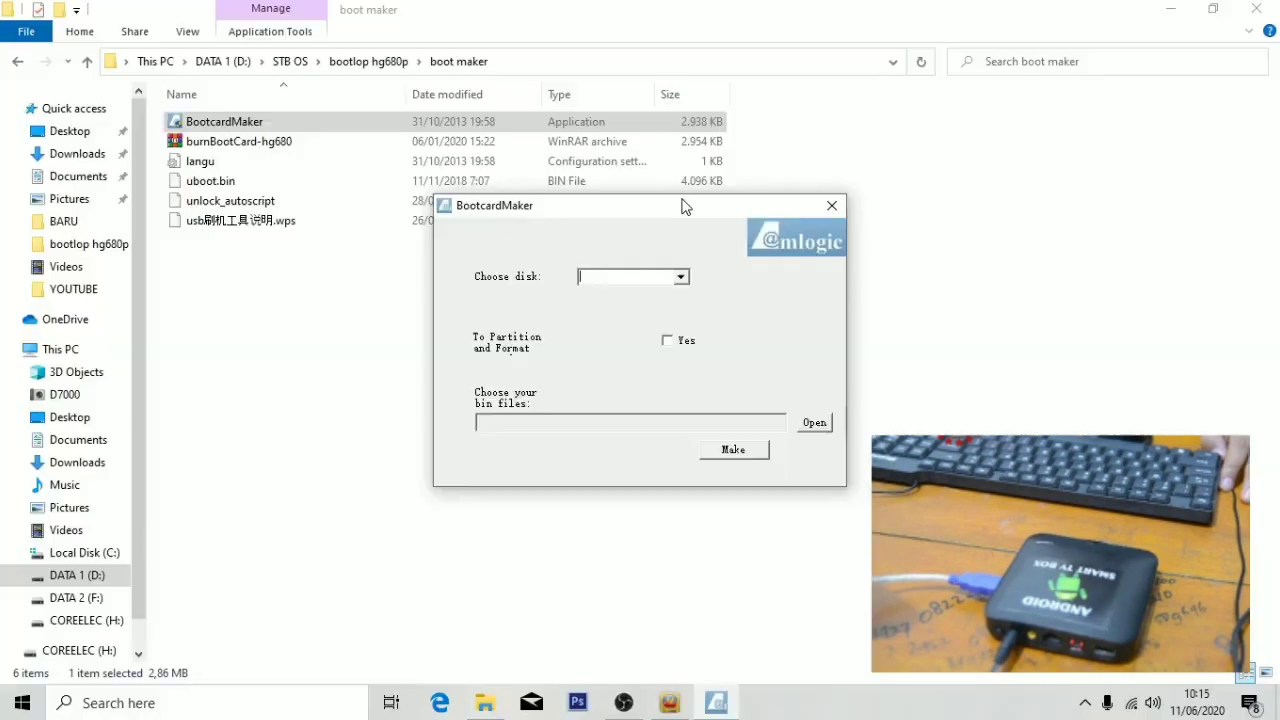
{"action": "left_click_drag", "start_coordinate": [686, 206], "coordinate": [757, 154]}
{"action": "left_click", "coordinate": [754, 229]}
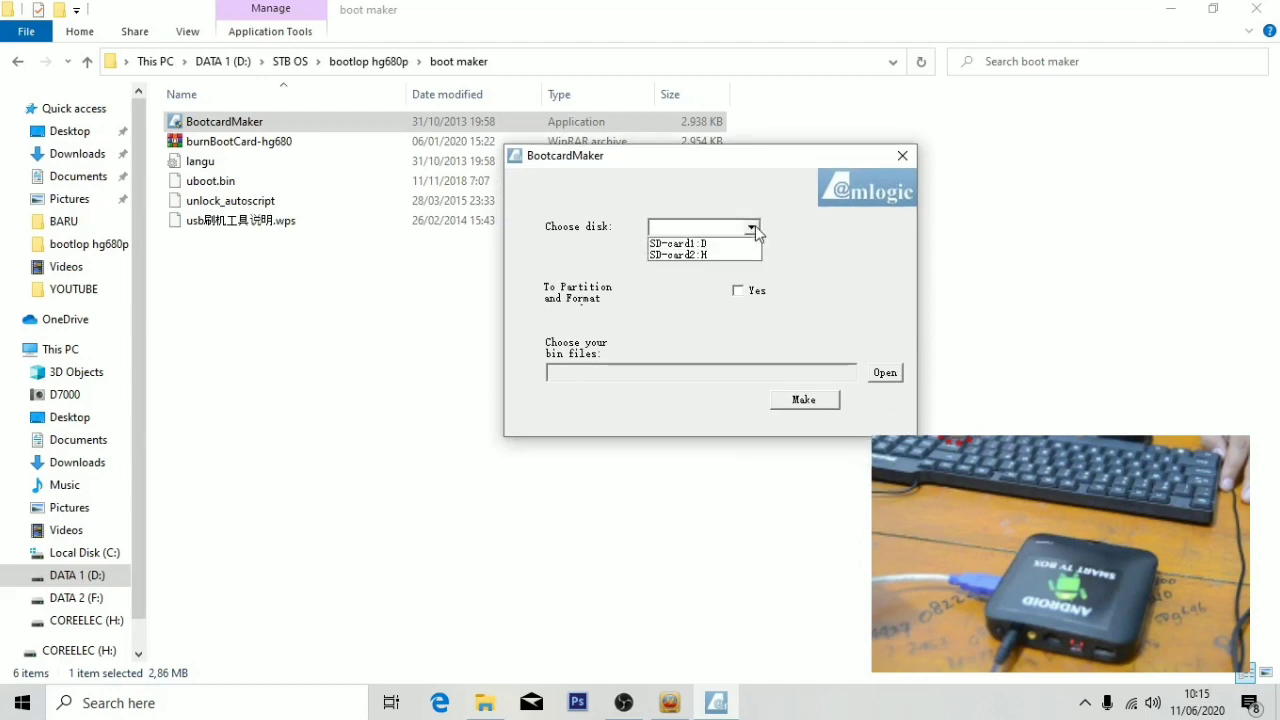
{"action": "left_click", "coordinate": [720, 255]}
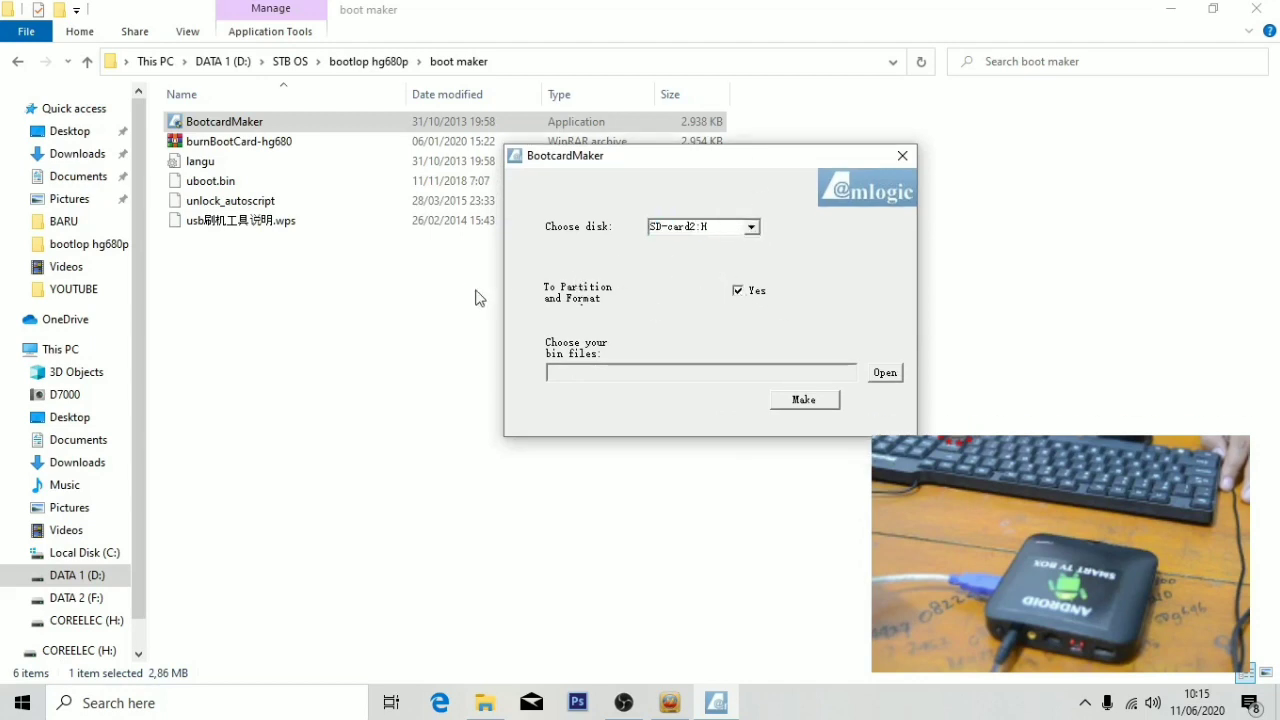
Step: Load uboot.bin from the boot maker folder as the bin file for the boot card
{"action": "left_click", "coordinate": [889, 380]}
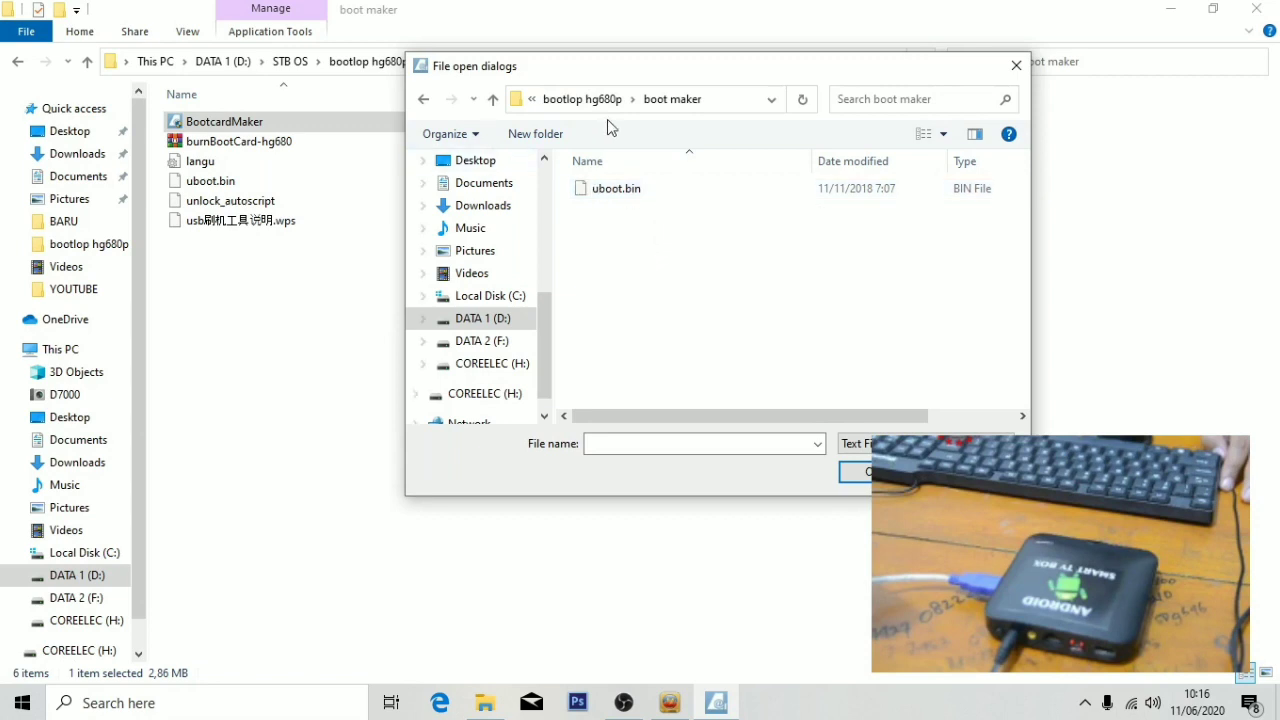
{"action": "left_click", "coordinate": [640, 192]}
{"action": "left_click_drag", "start_coordinate": [834, 415], "coordinate": [1014, 420]}
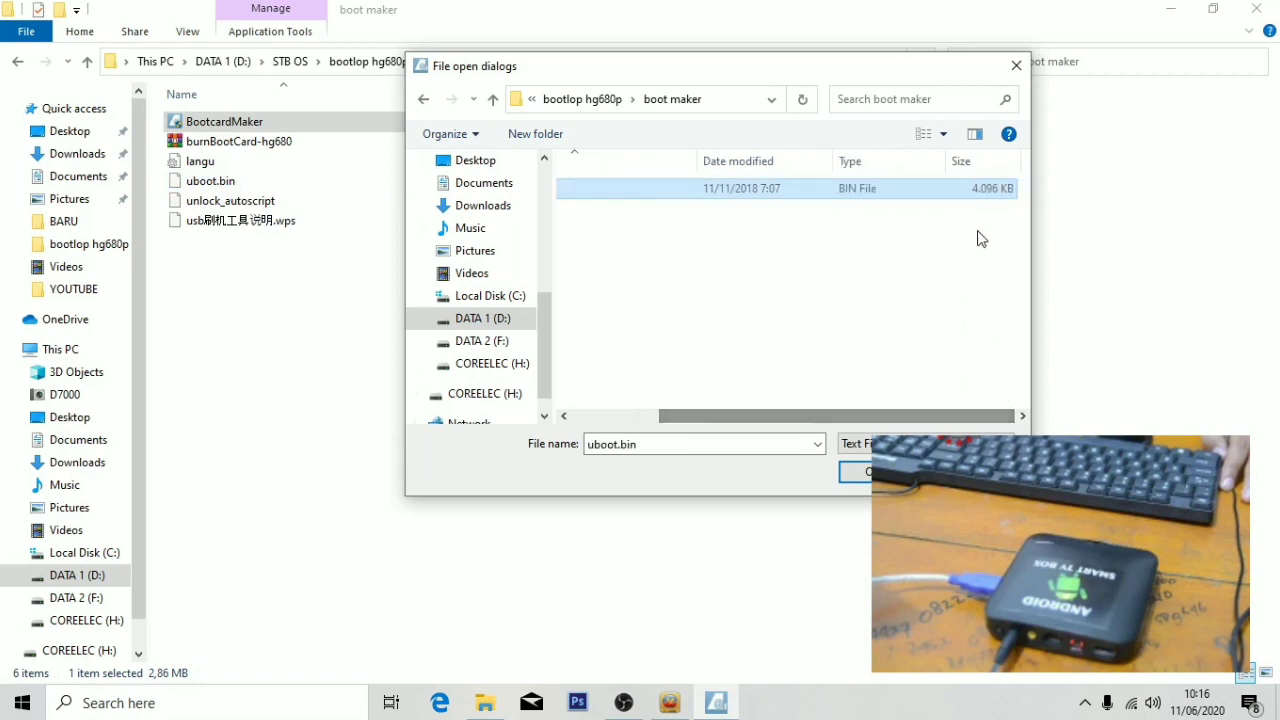
{"action": "left_click_drag", "start_coordinate": [720, 70], "coordinate": [768, 78]}
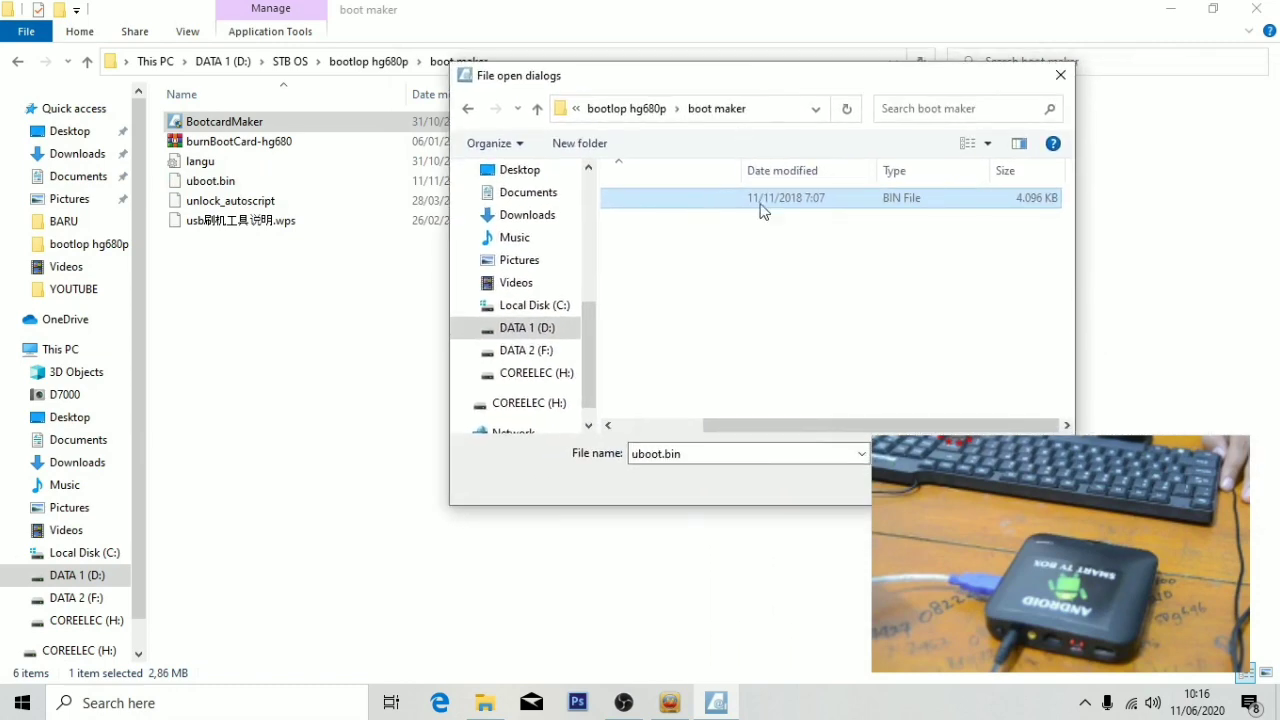
{"action": "left_click", "coordinate": [940, 488]}
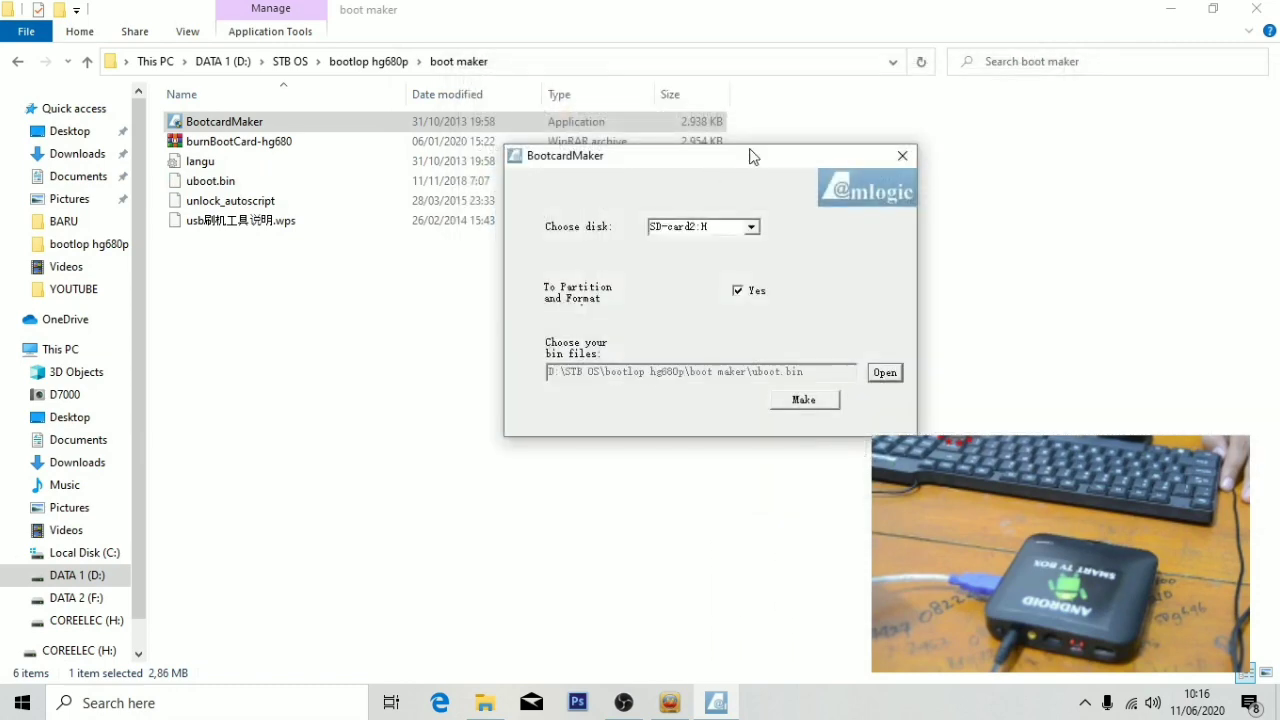
Step: Make the boot card, quick-formatting drive H as FAT32 with an allocation unit size of 8192 bytes
{"action": "left_click_drag", "start_coordinate": [736, 159], "coordinate": [679, 121]}
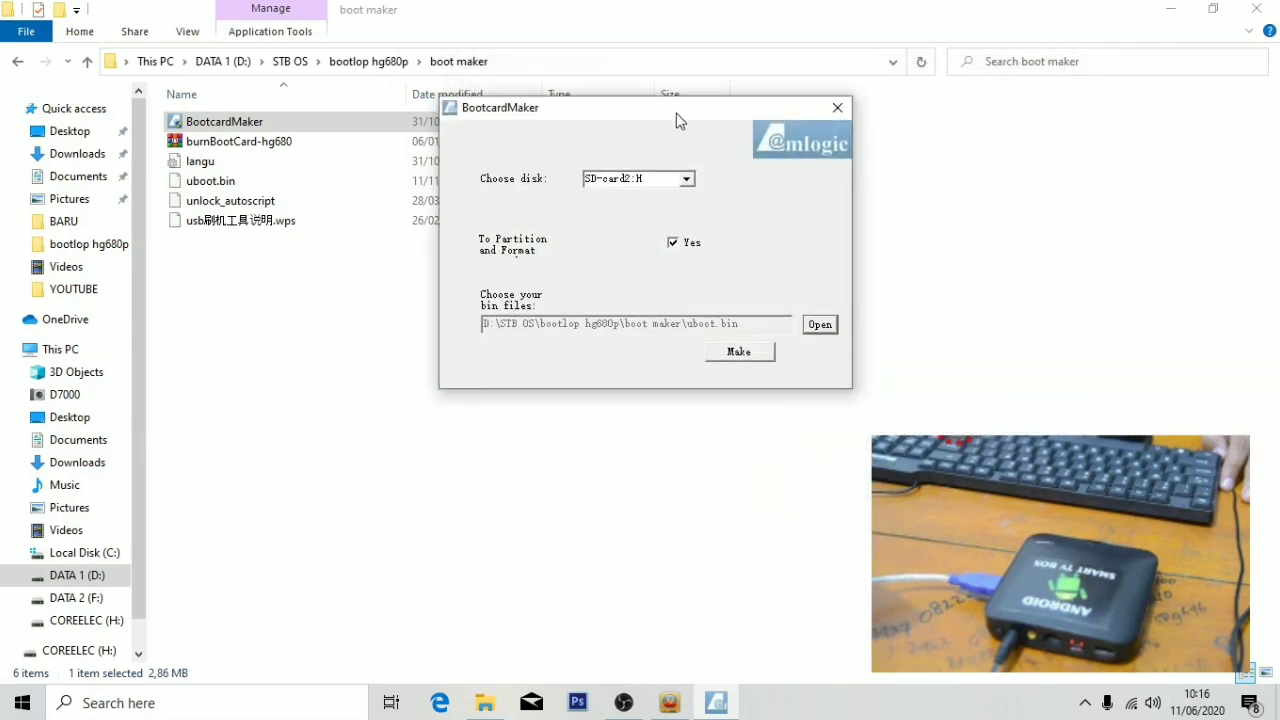
{"action": "left_click", "coordinate": [742, 354]}
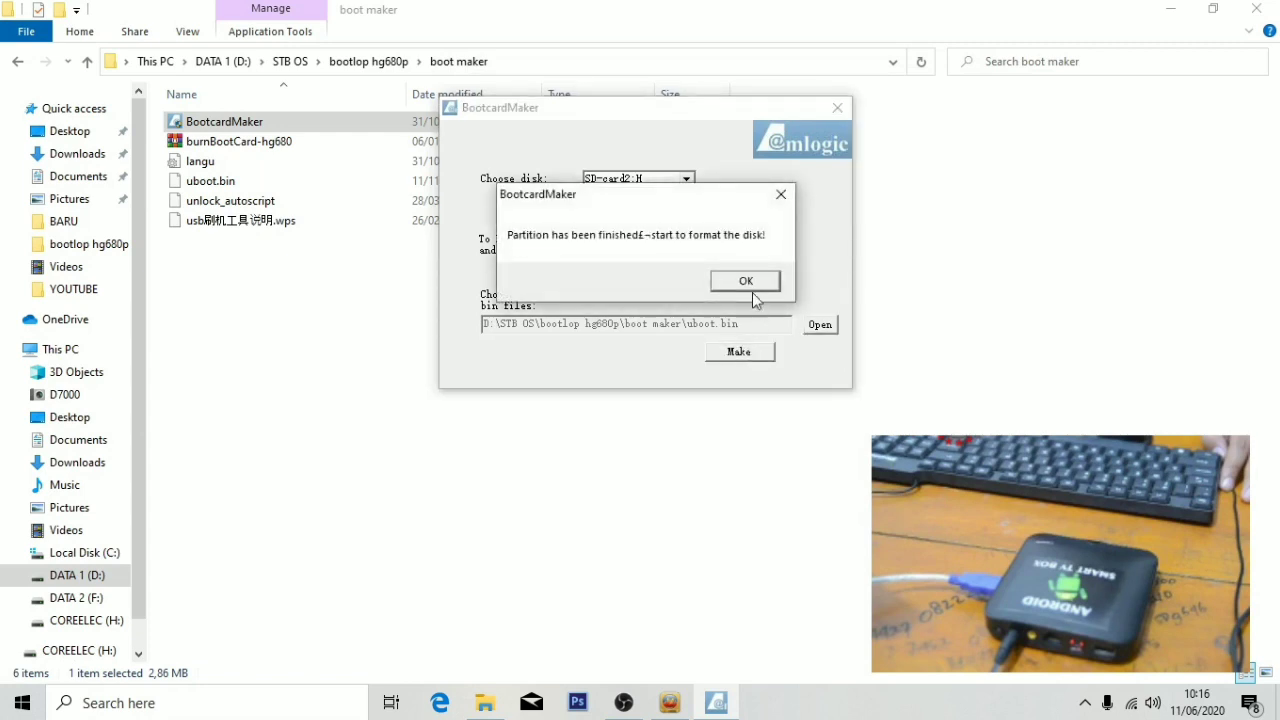
{"action": "left_click", "coordinate": [752, 288]}
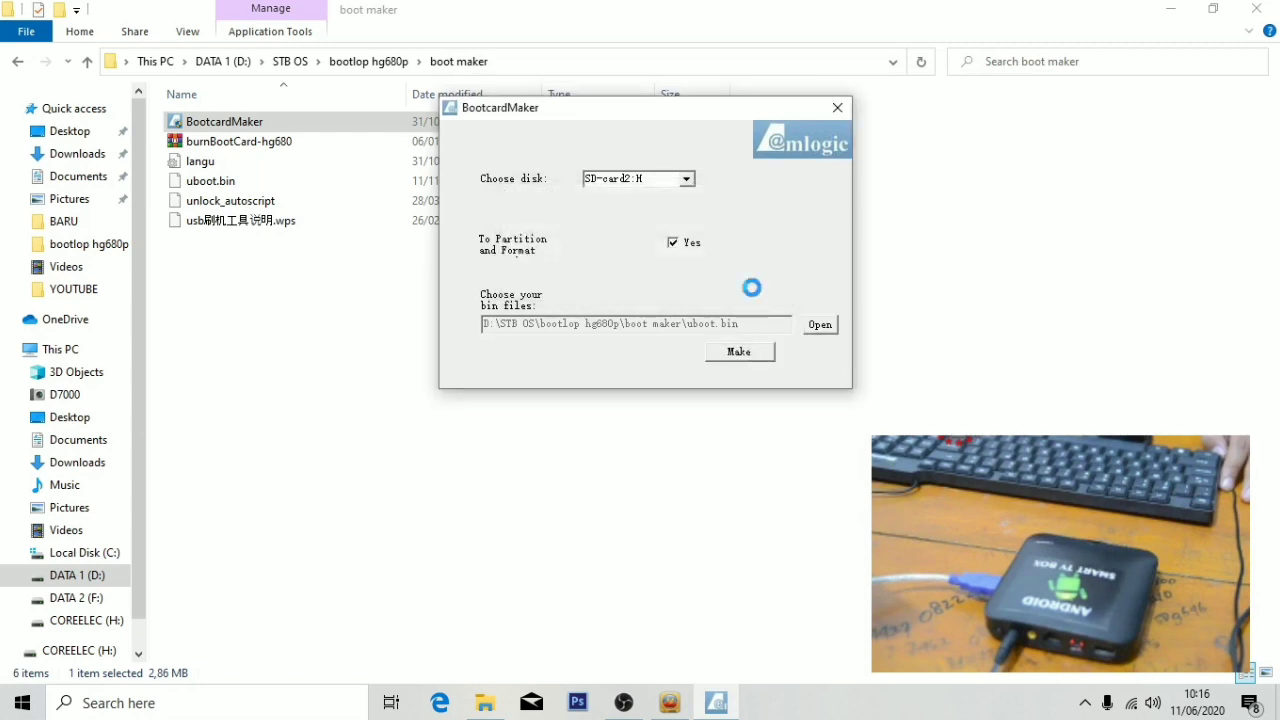
{"action": "left_click", "coordinate": [653, 424]}
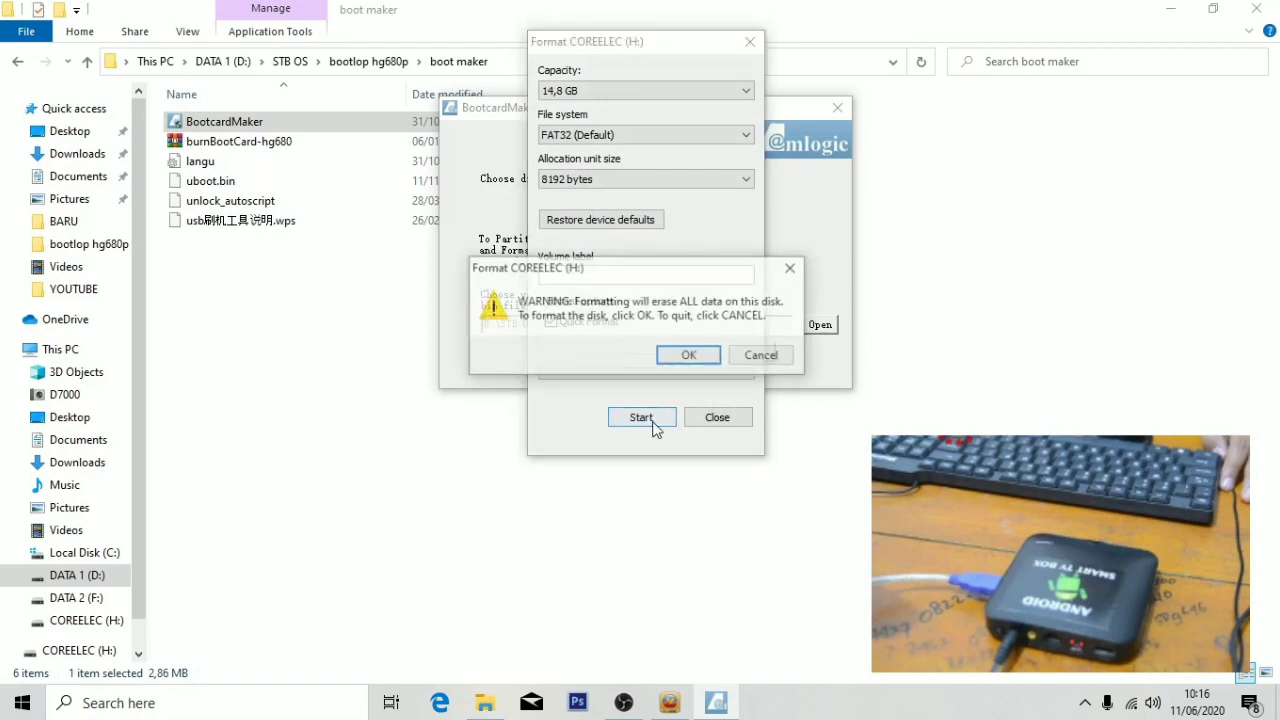
{"action": "left_click", "coordinate": [700, 355]}
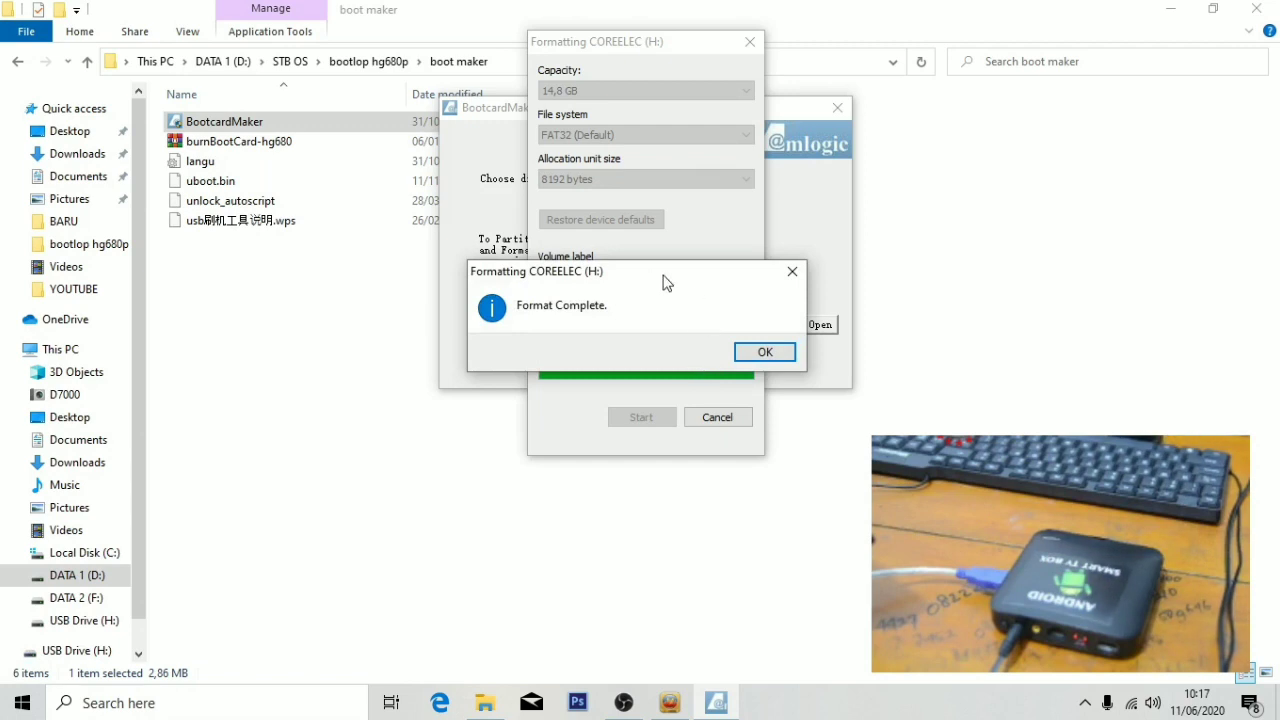
{"action": "left_click", "coordinate": [762, 353]}
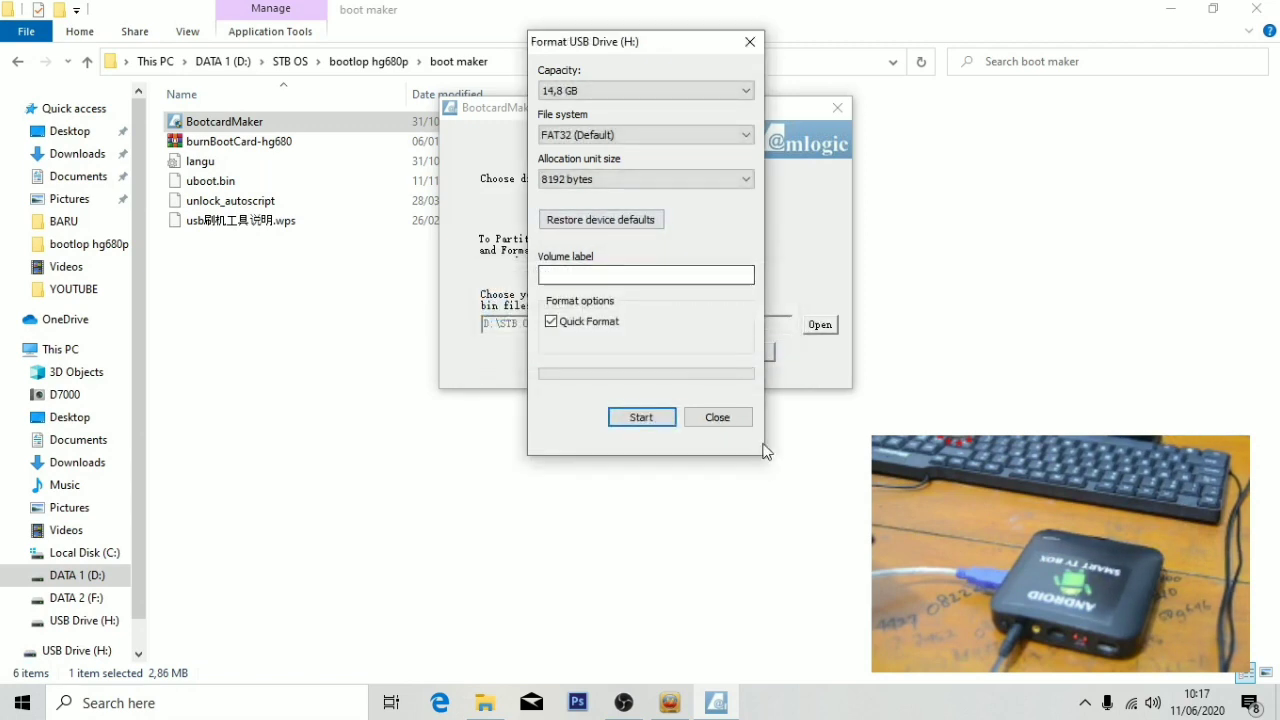
{"action": "left_click", "coordinate": [737, 421]}
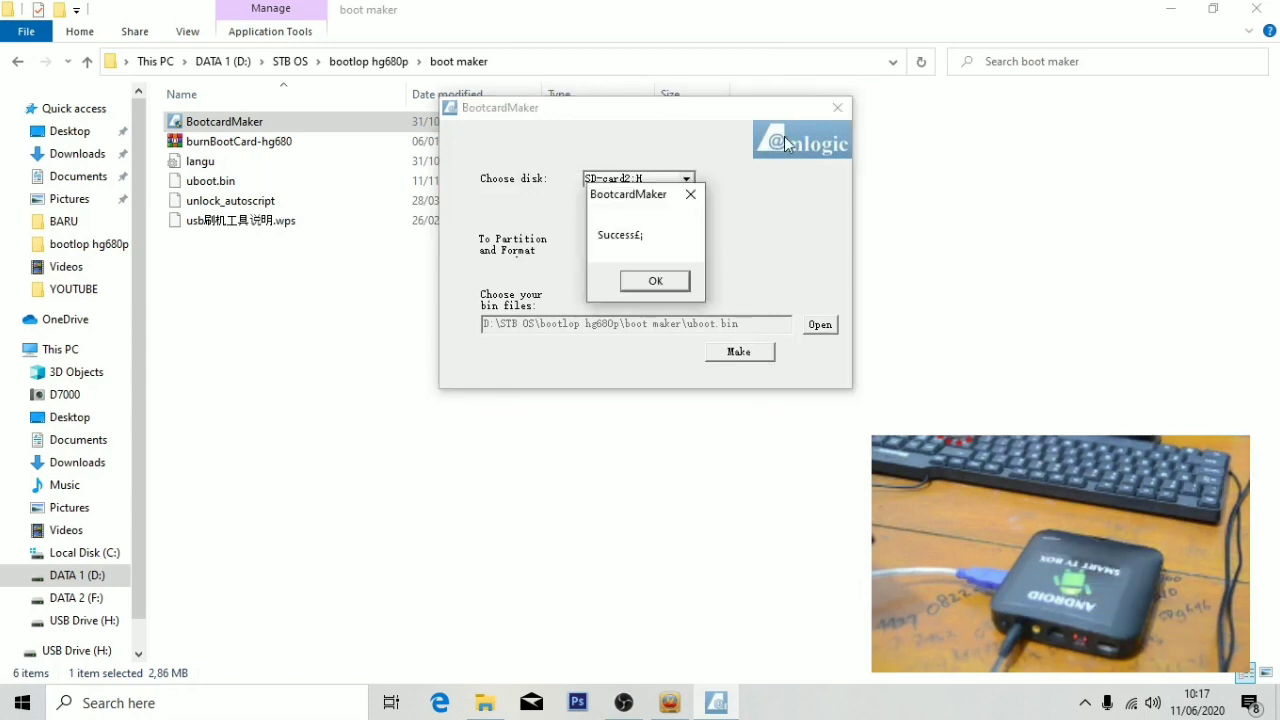
{"action": "left_click", "coordinate": [655, 283]}
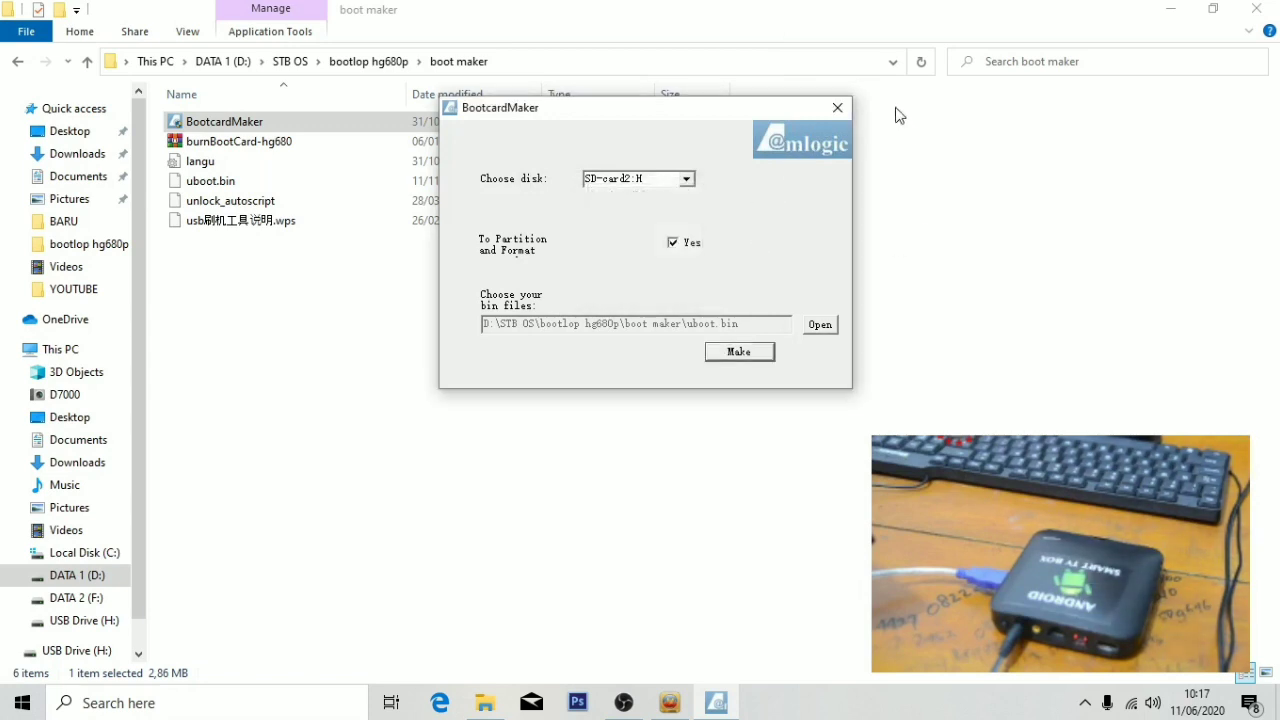
Step: Close BootcardMaker and check the contents of USB Drive (H:)
{"action": "left_click", "coordinate": [843, 107]}
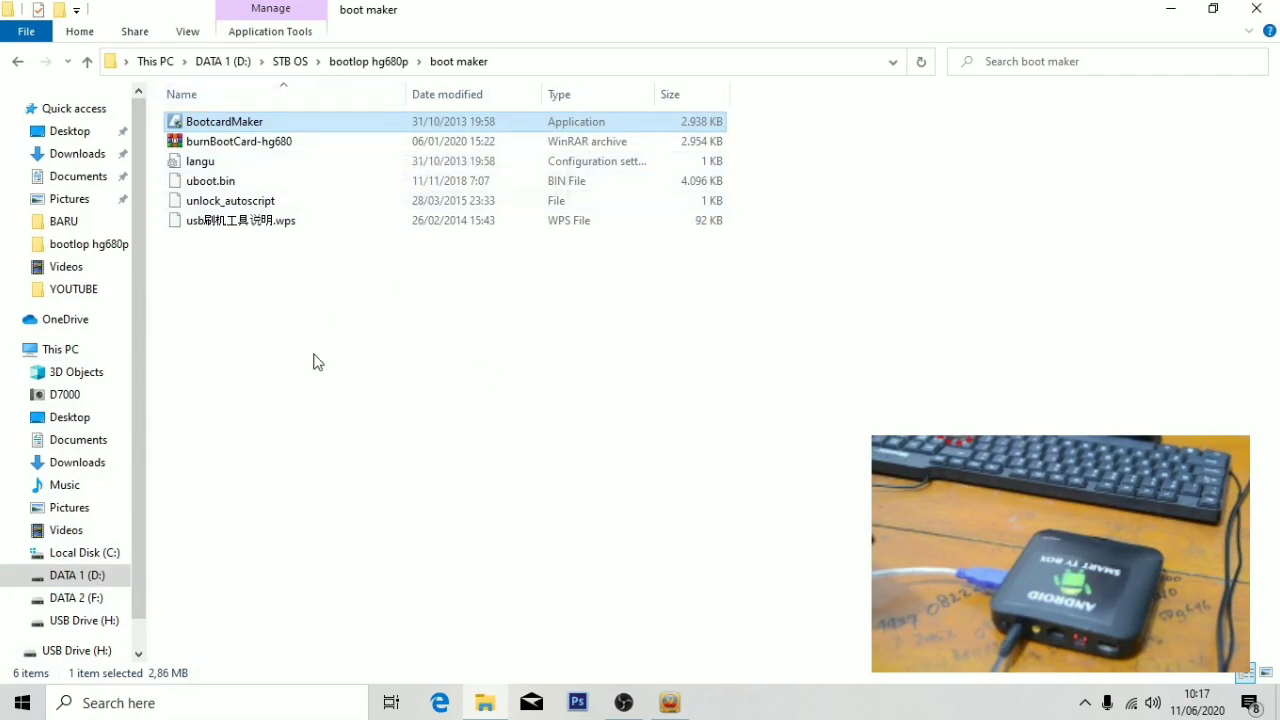
{"action": "left_click", "coordinate": [107, 620]}
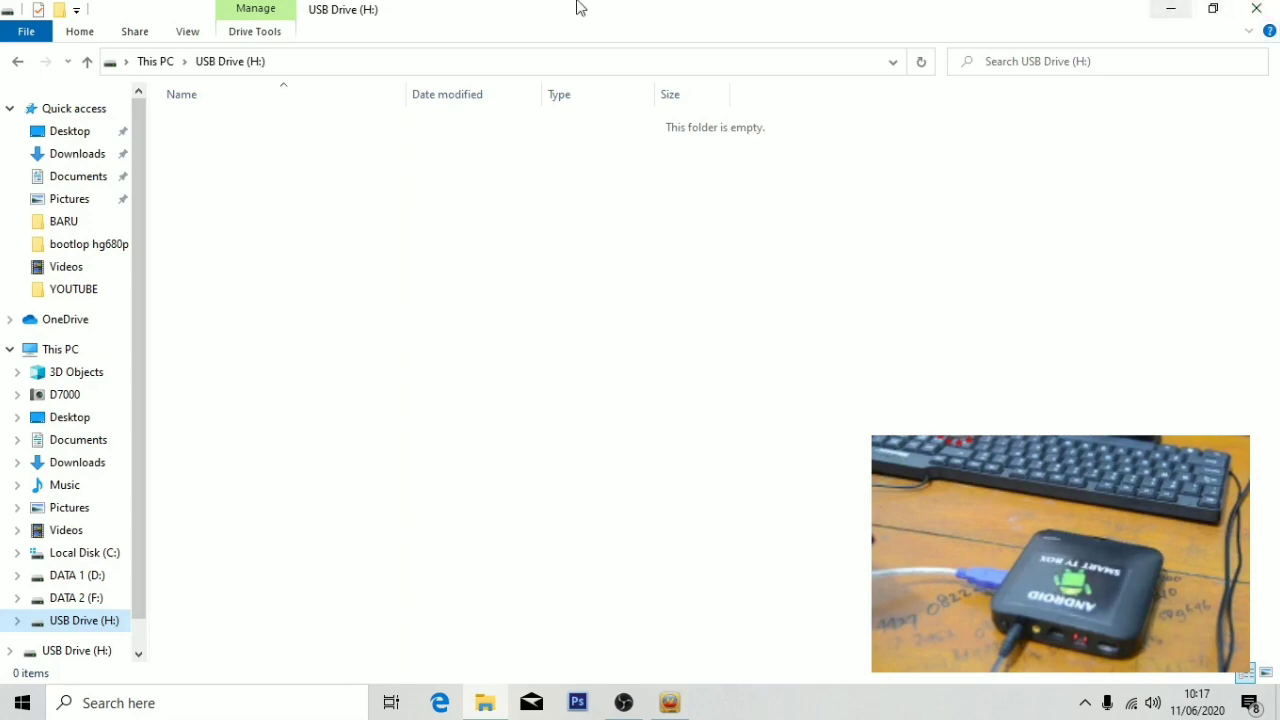
{"action": "left_click", "coordinate": [1172, 9]}
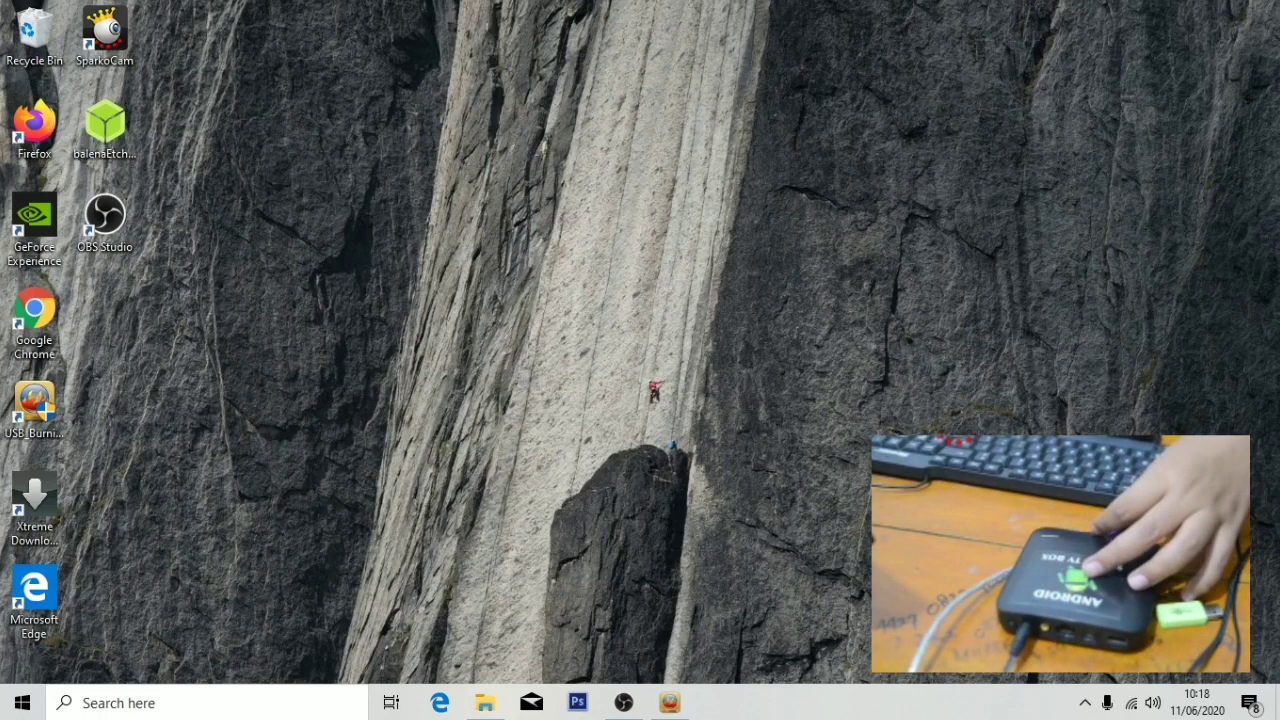
Step: Switch to USB Burning Tool, import the FwDtb1gbUboot image after refreshing the device list, and burn it to the TV box
{"action": "left_click", "coordinate": [669, 703]}
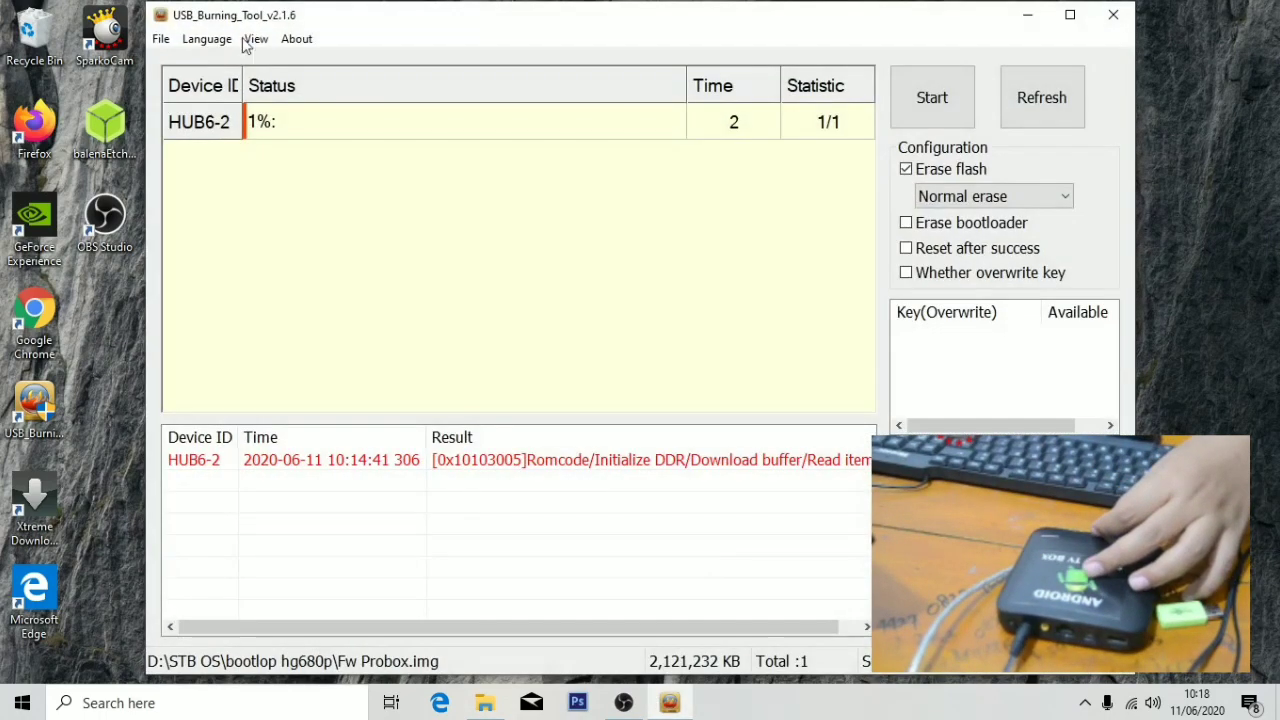
{"action": "left_click", "coordinate": [1057, 112]}
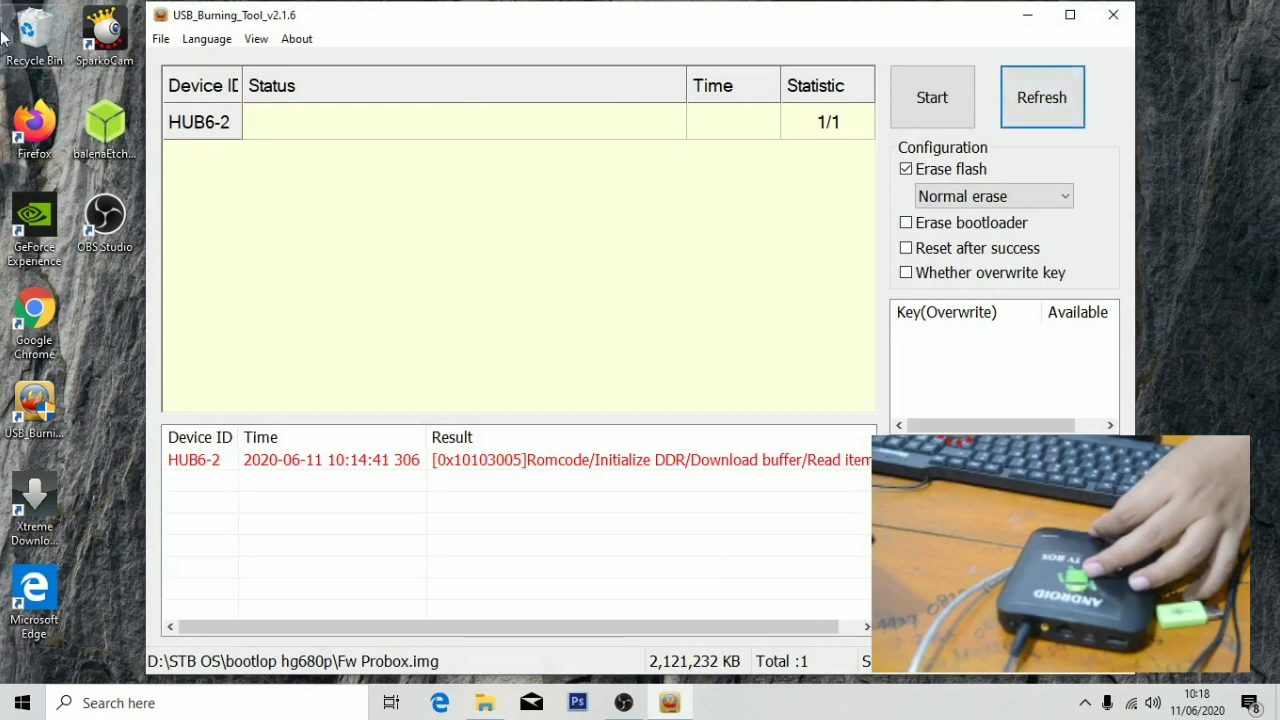
{"action": "left_click", "coordinate": [160, 39]}
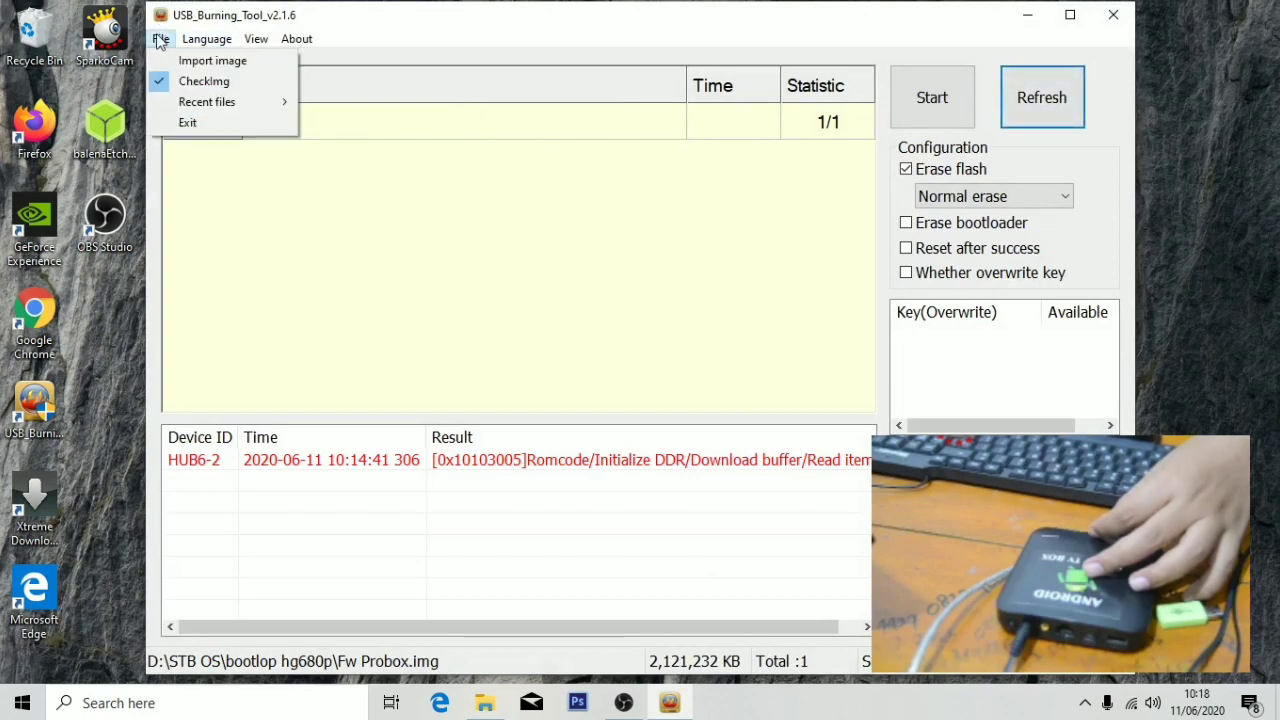
{"action": "left_click", "coordinate": [190, 60]}
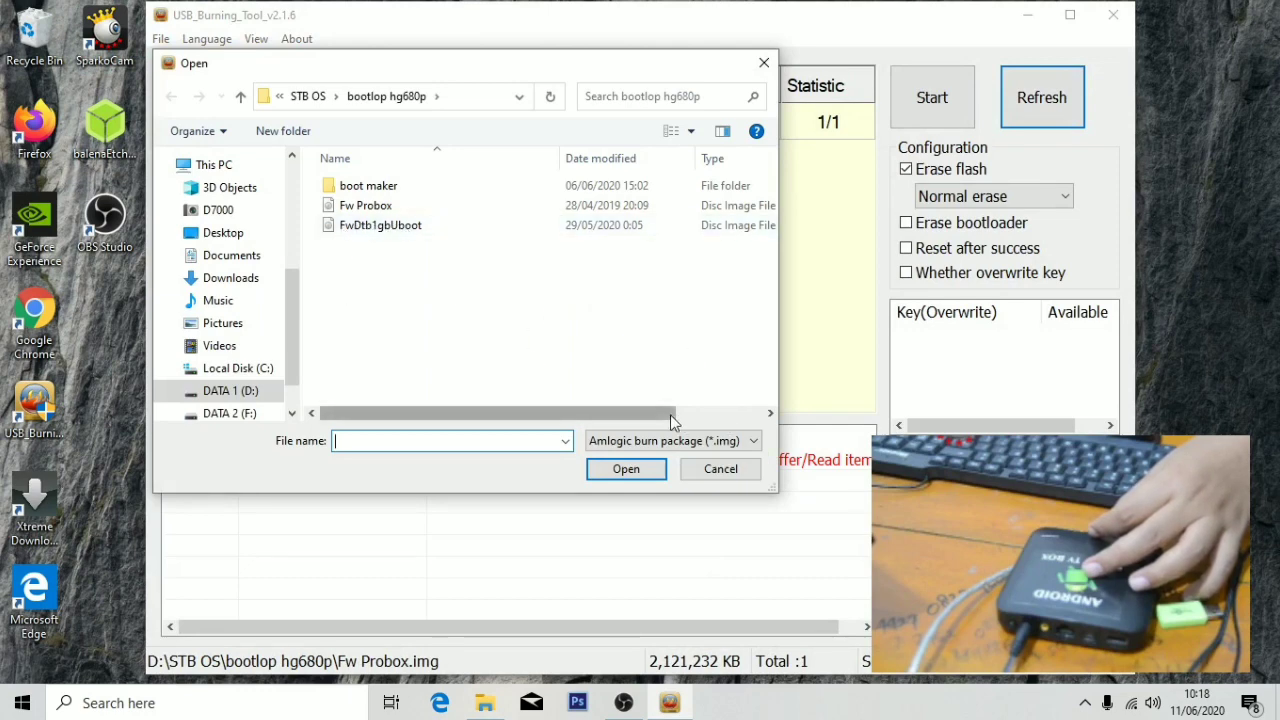
{"action": "left_click_drag", "start_coordinate": [660, 413], "coordinate": [448, 297]}
{"action": "left_click", "coordinate": [414, 229]}
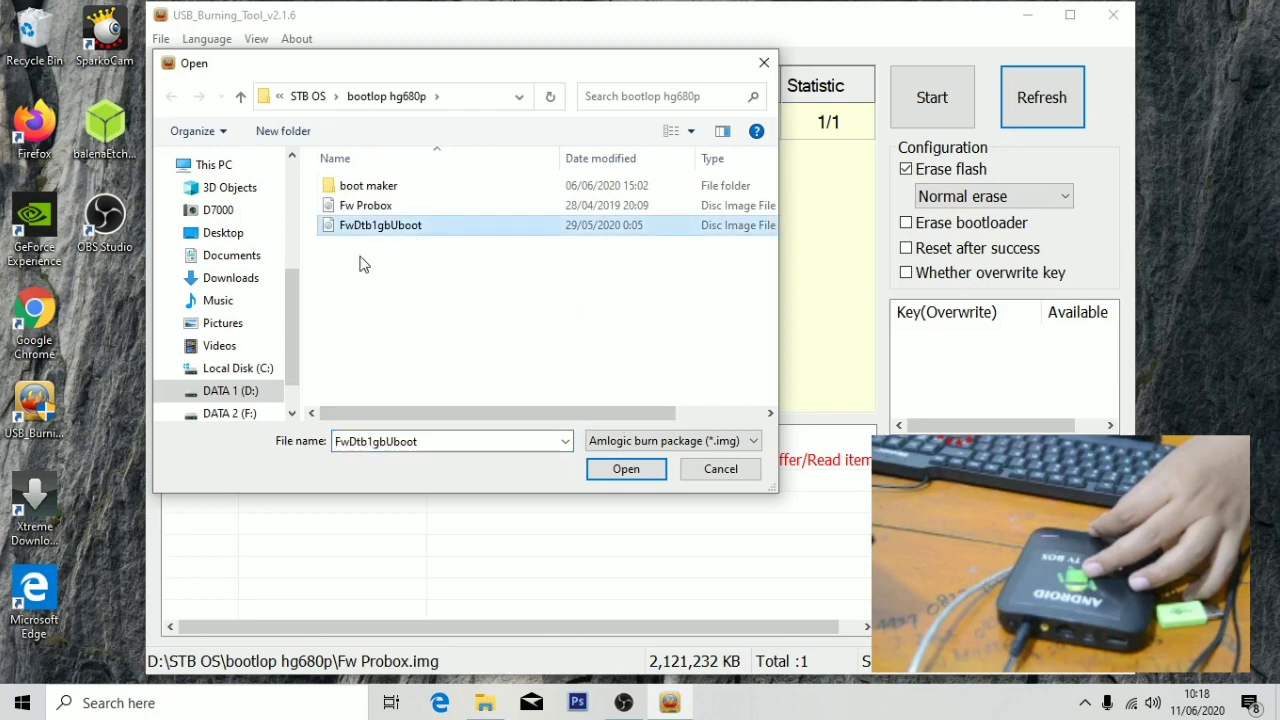
{"action": "left_click", "coordinate": [626, 469]}
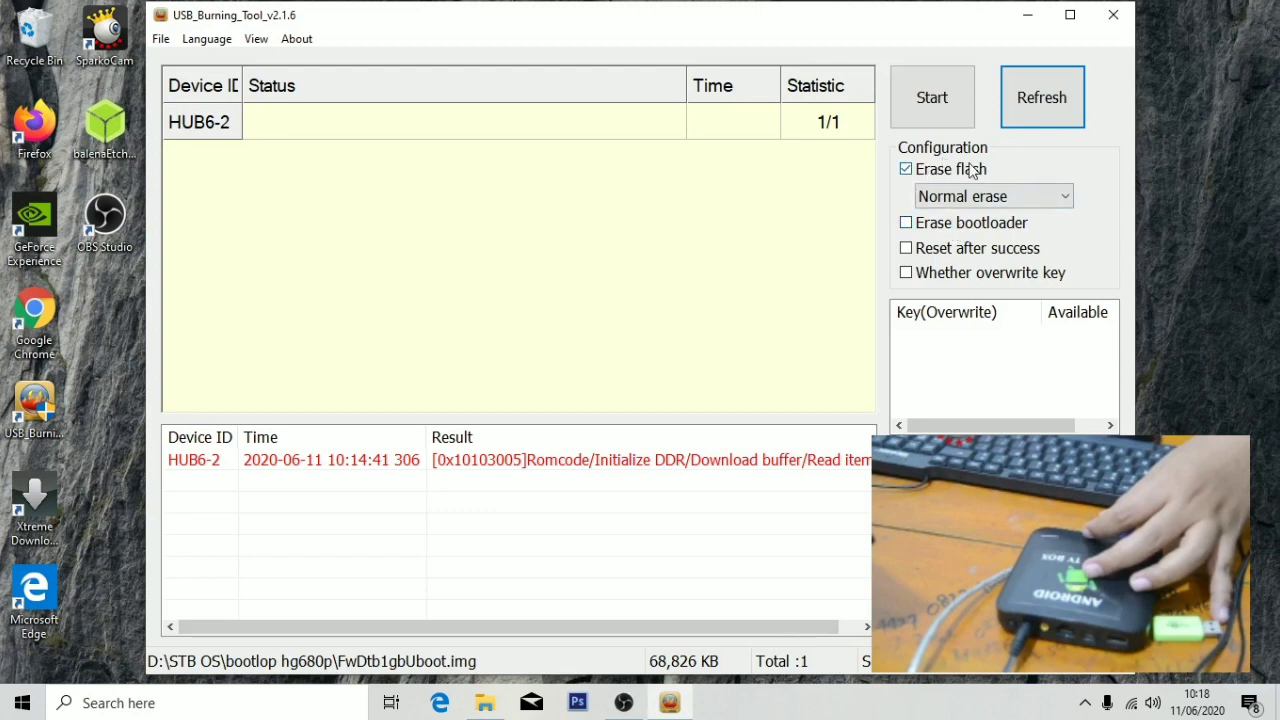
{"action": "left_click", "coordinate": [928, 118]}
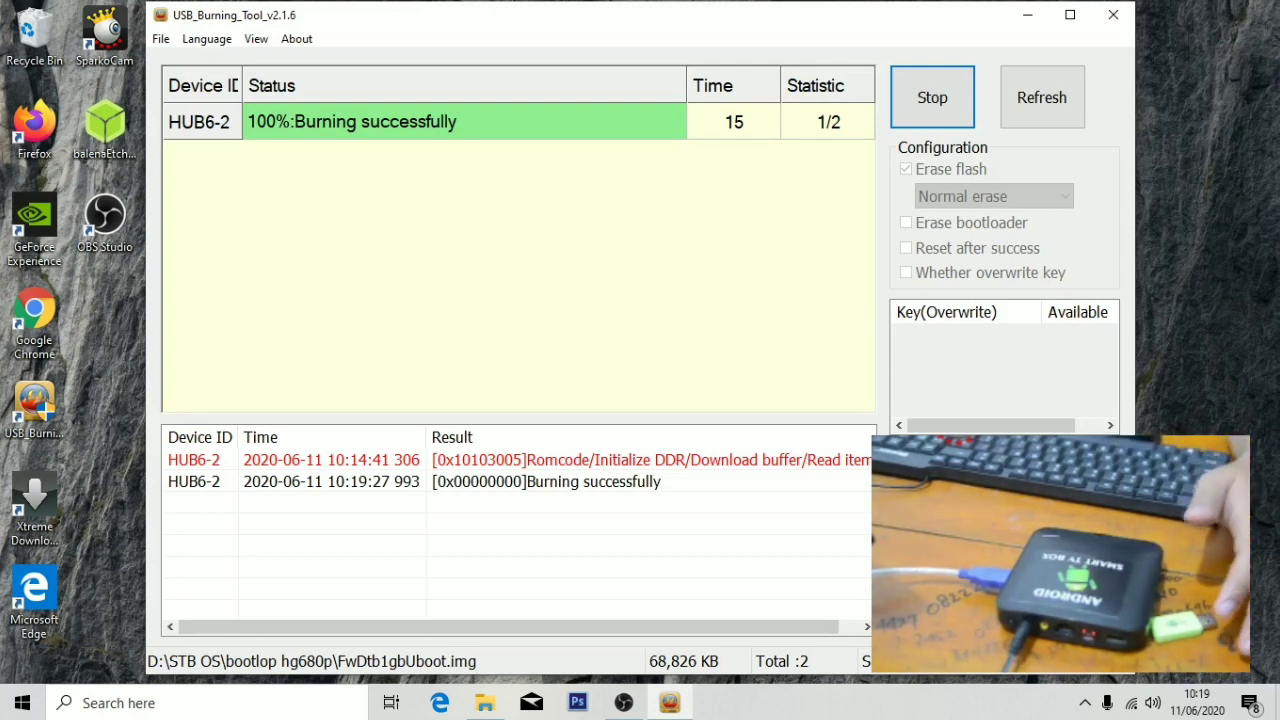
{"action": "left_click", "coordinate": [958, 88]}
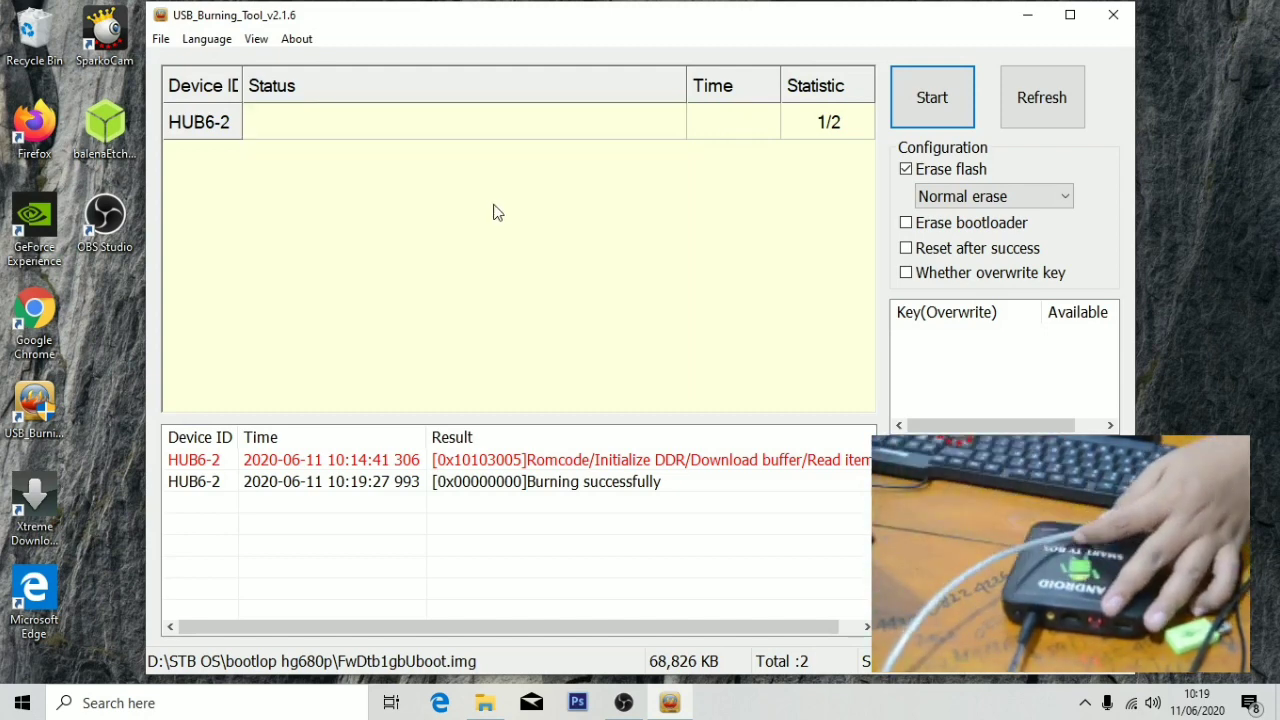
Step: Import the Fw Probox image, burn it to the TV box with normal flash erase, and stop the burning session once it finishes
{"action": "left_click", "coordinate": [163, 40]}
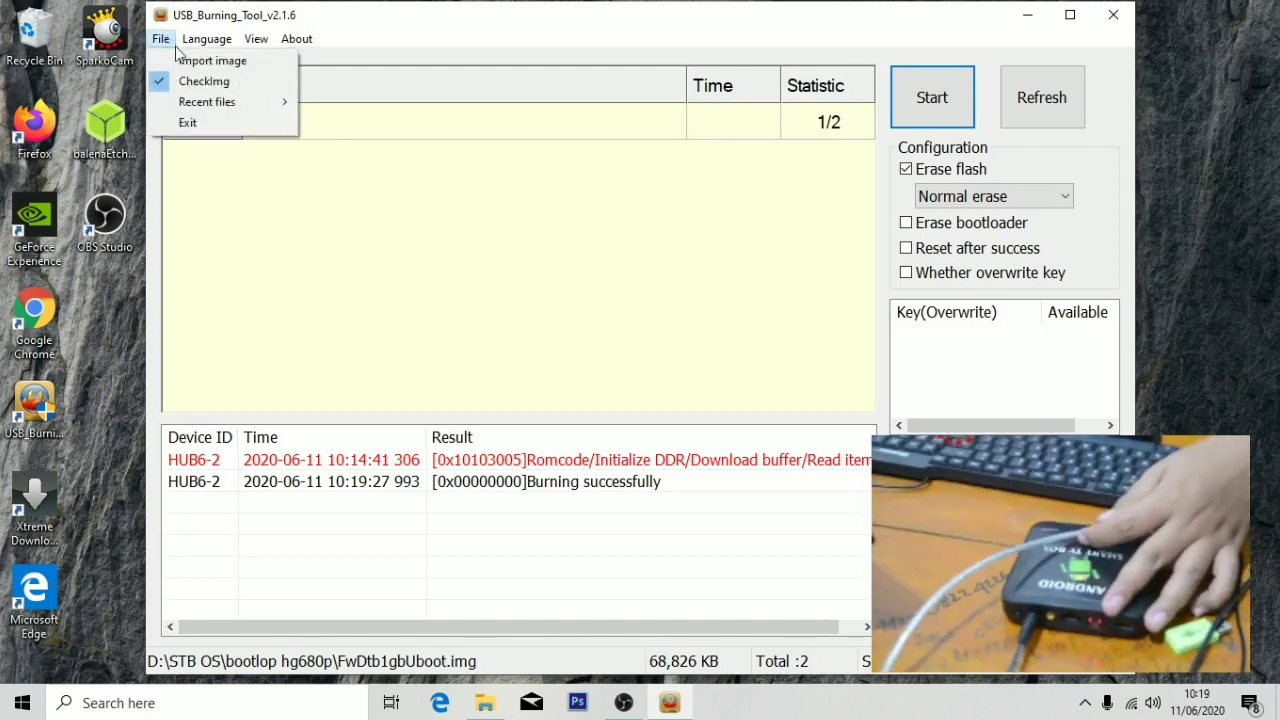
{"action": "left_click", "coordinate": [205, 61]}
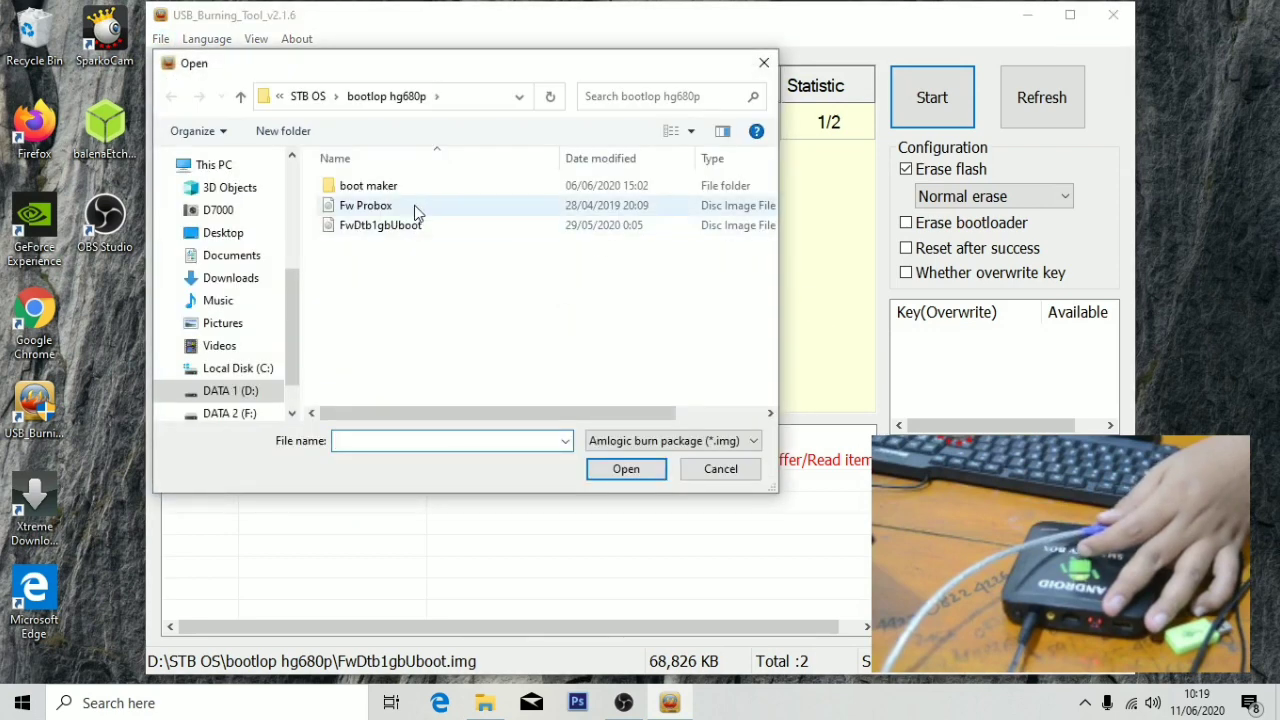
{"action": "left_click", "coordinate": [417, 207]}
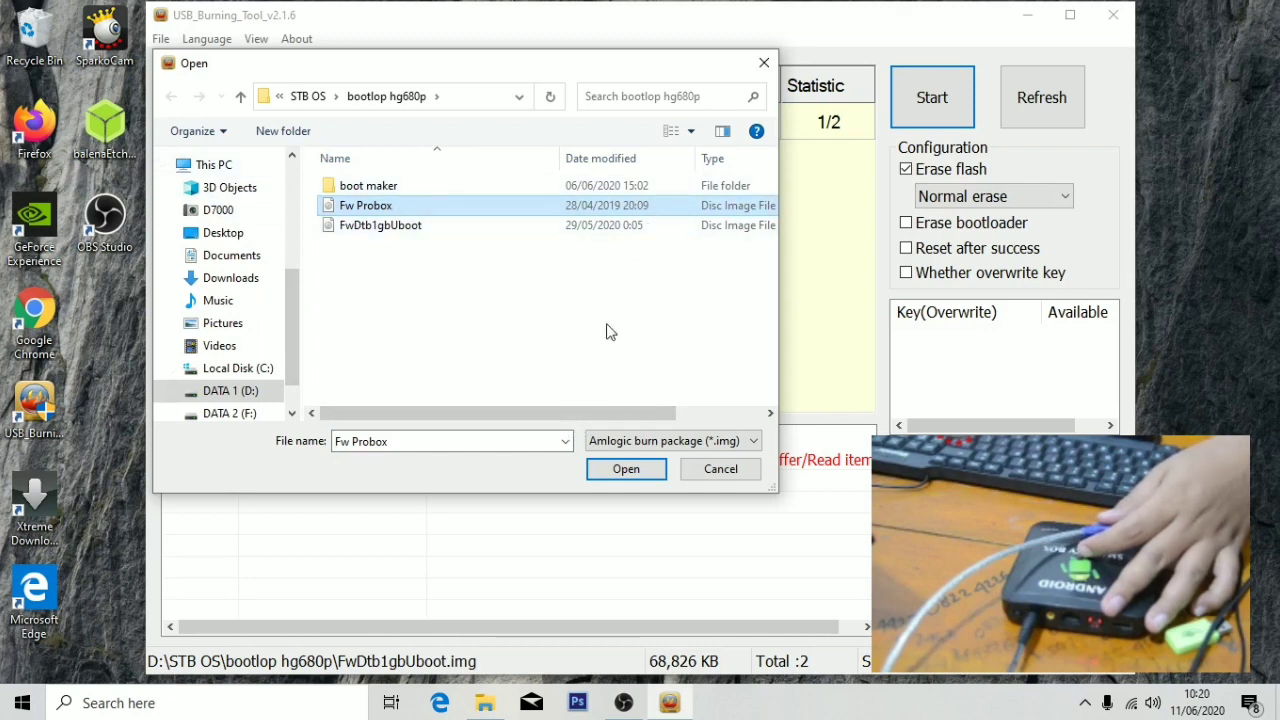
{"action": "left_click", "coordinate": [630, 470]}
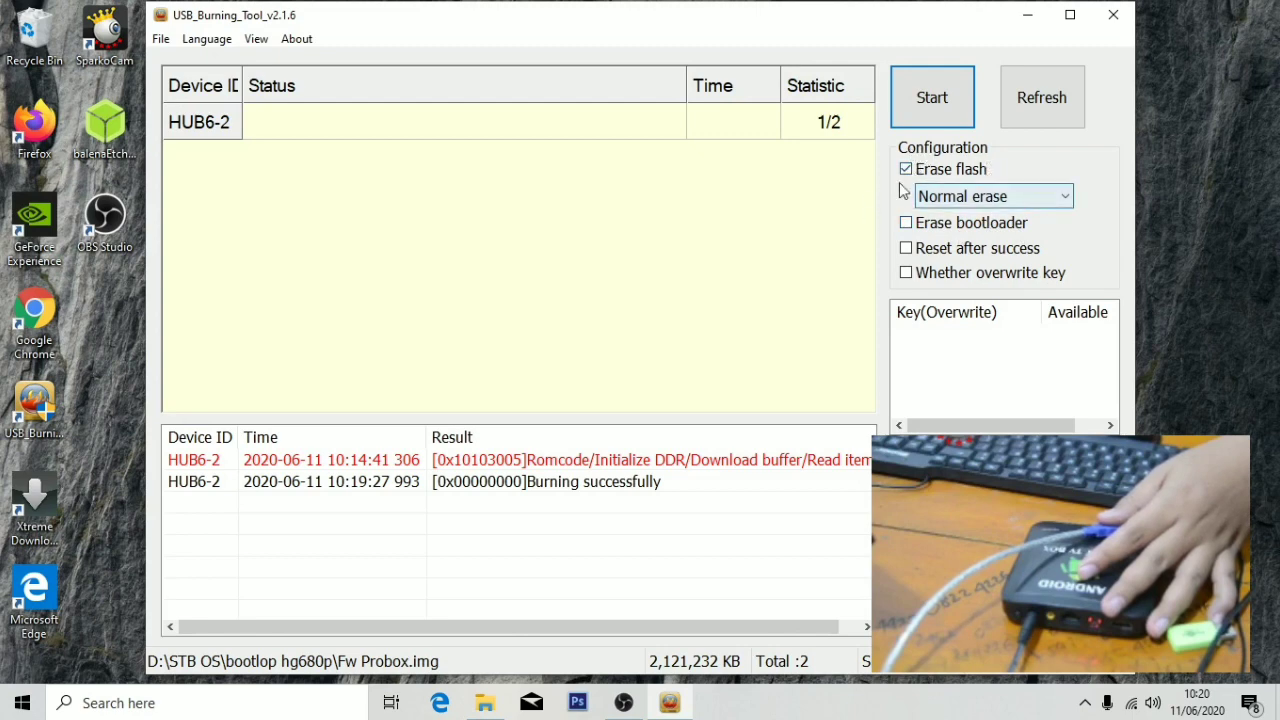
{"action": "left_click", "coordinate": [932, 100]}
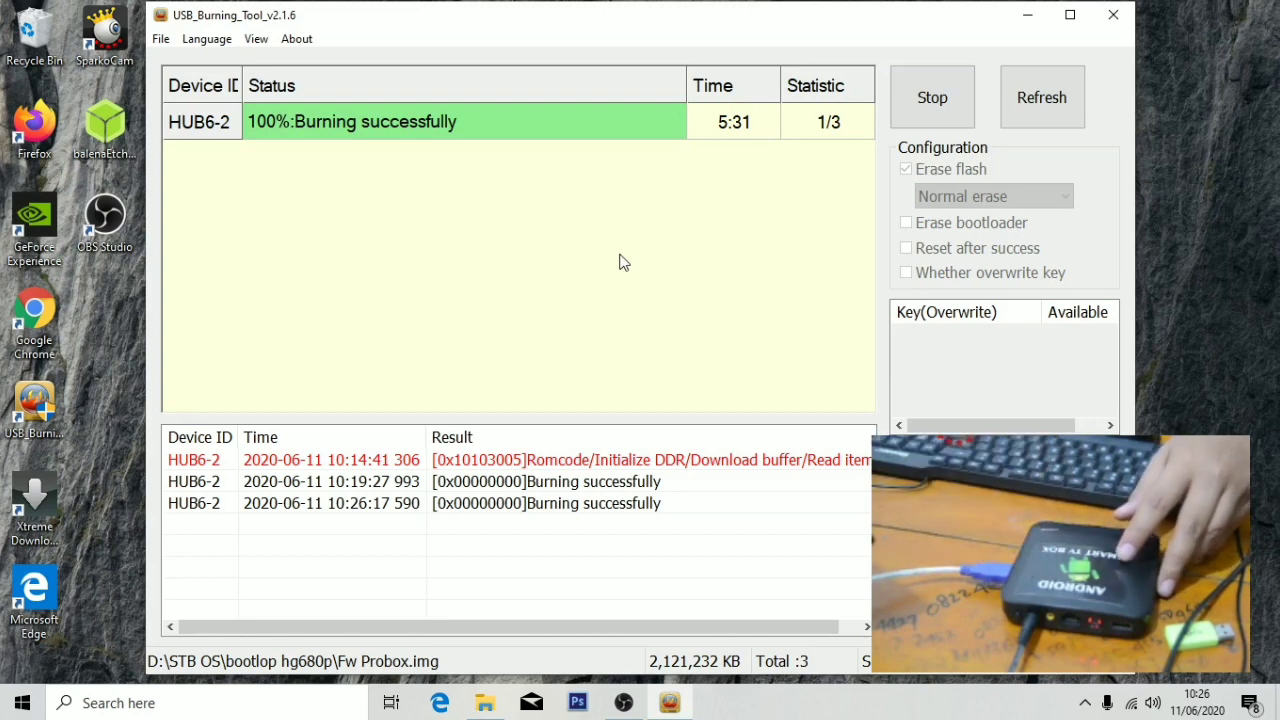
{"action": "left_click", "coordinate": [952, 118]}
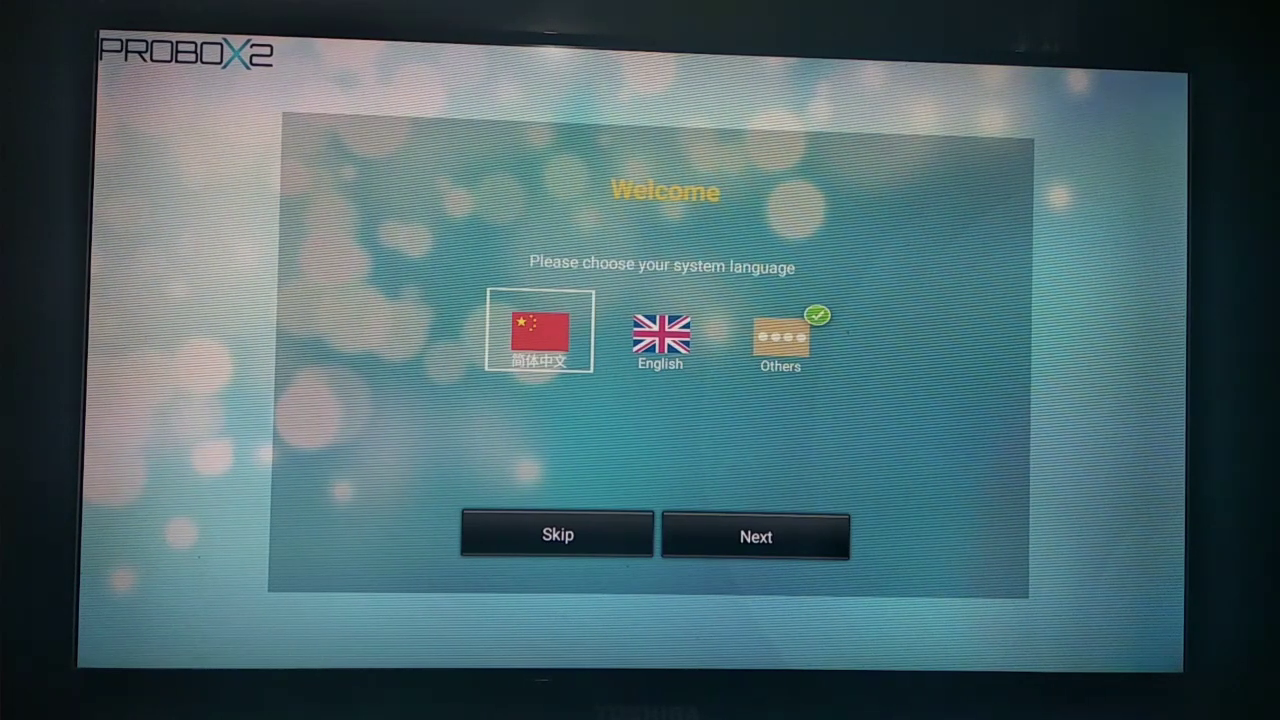
Step: On the TV box's PROBOX2 welcome wizard, choose English as the system language
{"action": "key", "text": "Right"}
{"action": "key", "text": "Right"}
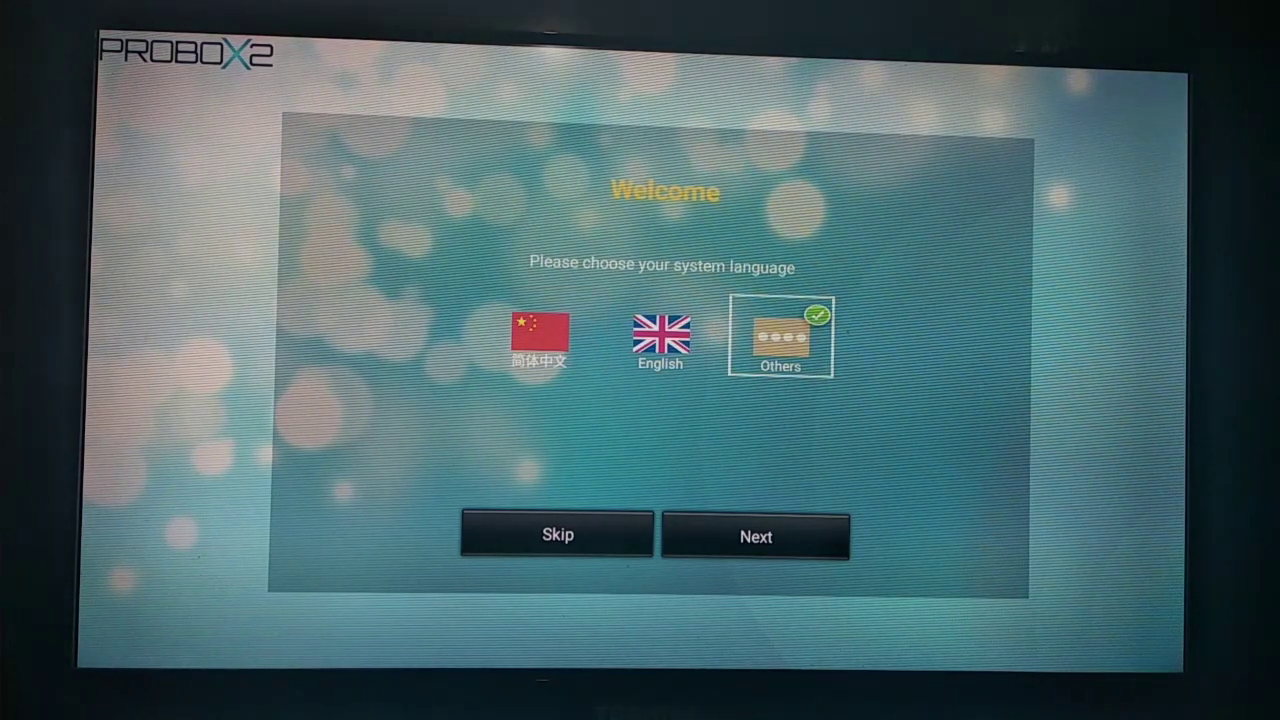
{"action": "key", "text": "Left"}
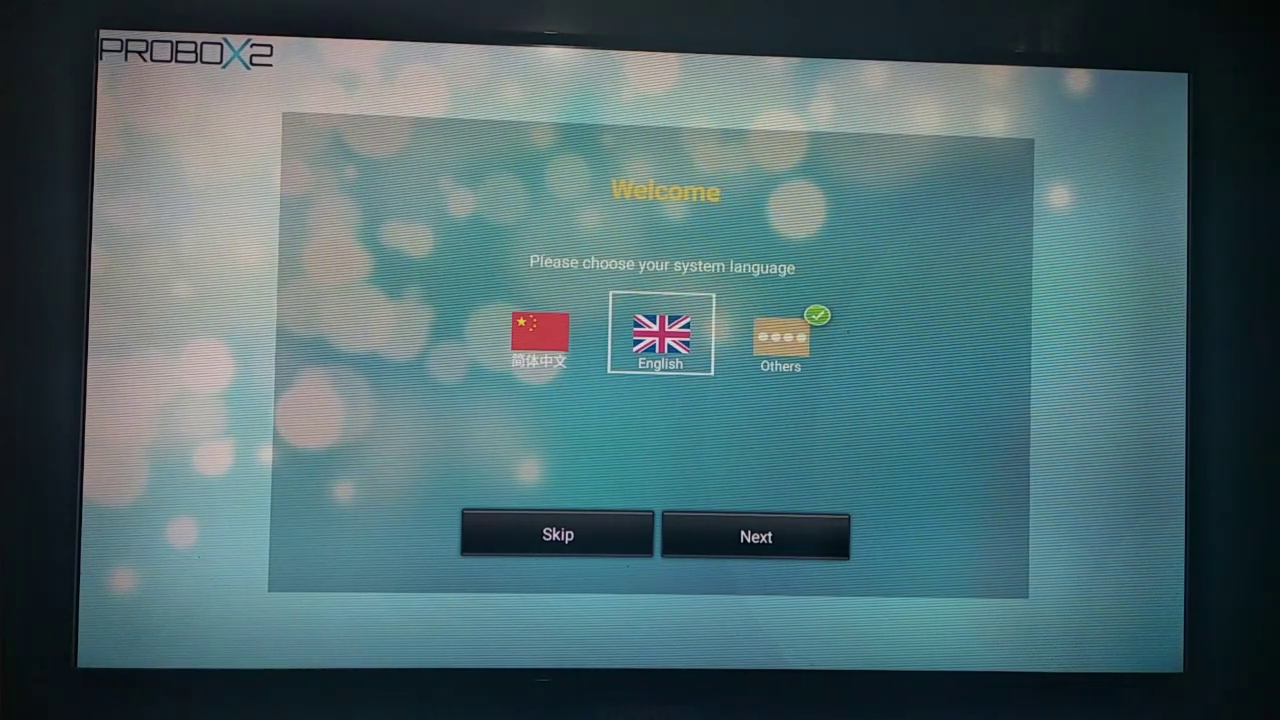
{"action": "key", "text": "Down"}
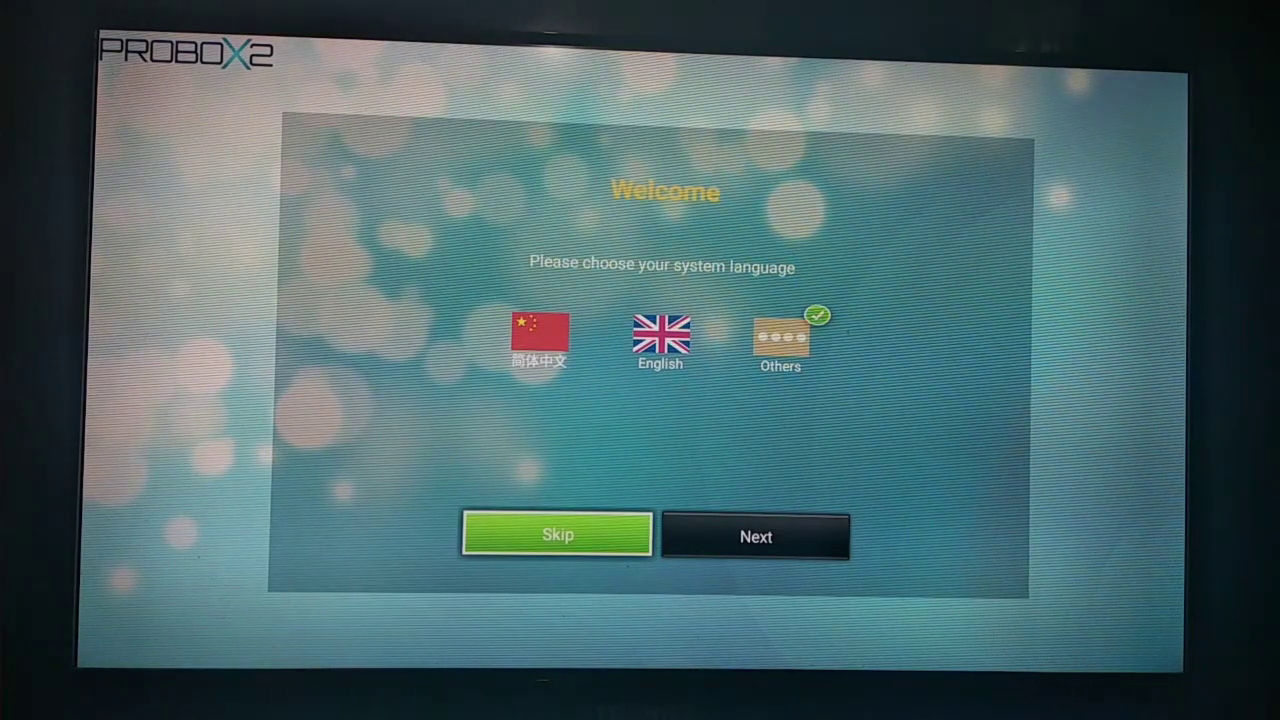
{"action": "key", "text": "Right"}
{"action": "key", "text": "Up"}
{"action": "key", "text": "Down"}
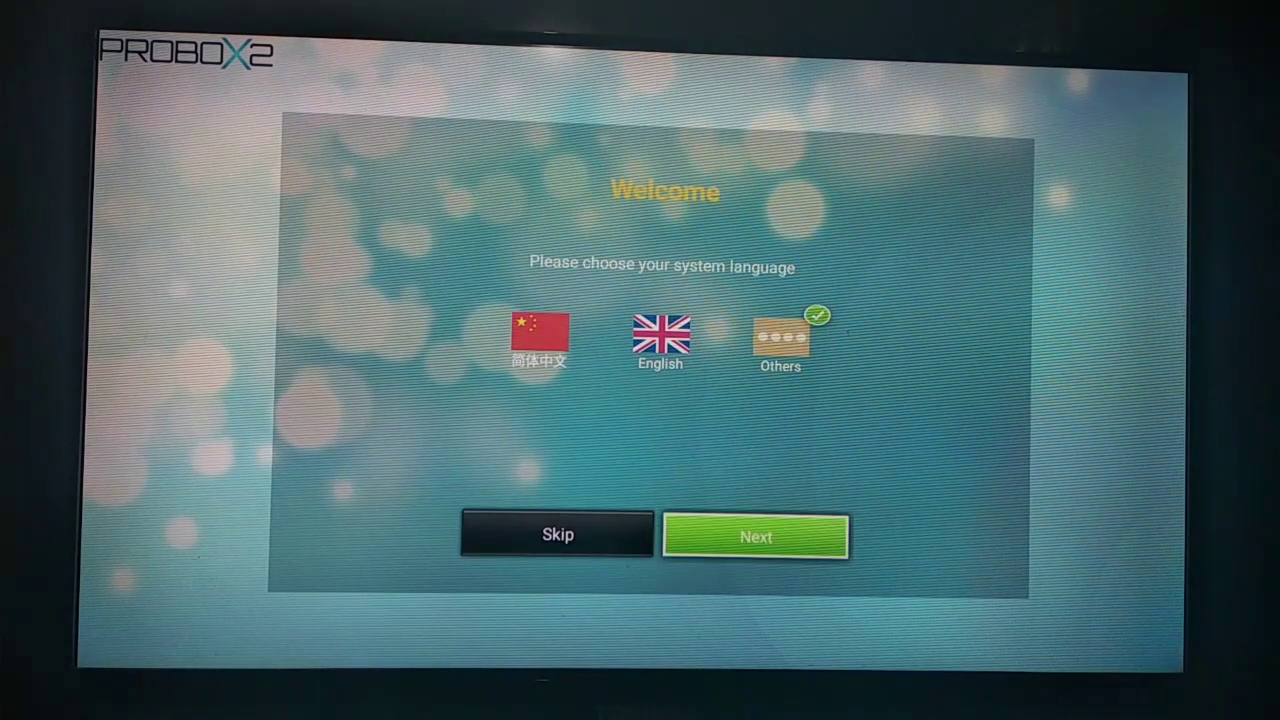
{"action": "key", "text": "Up"}
{"action": "key", "text": "Left"}
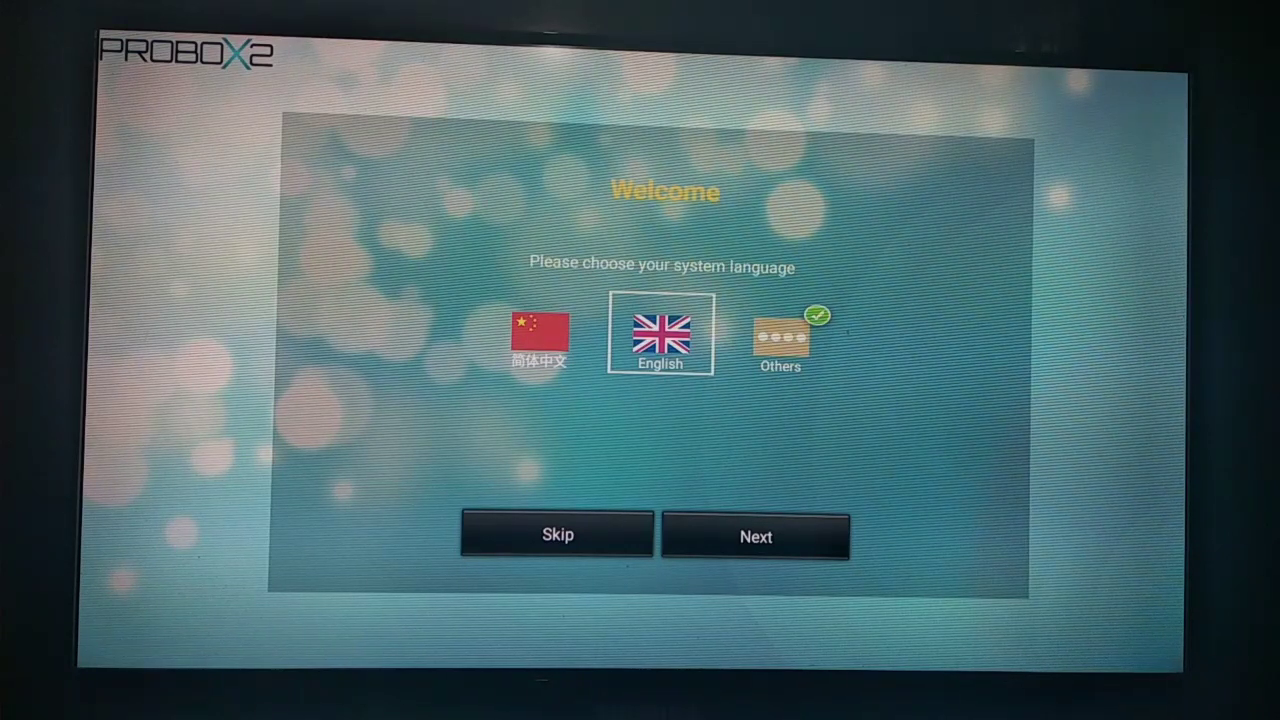
{"action": "key", "text": "Return"}
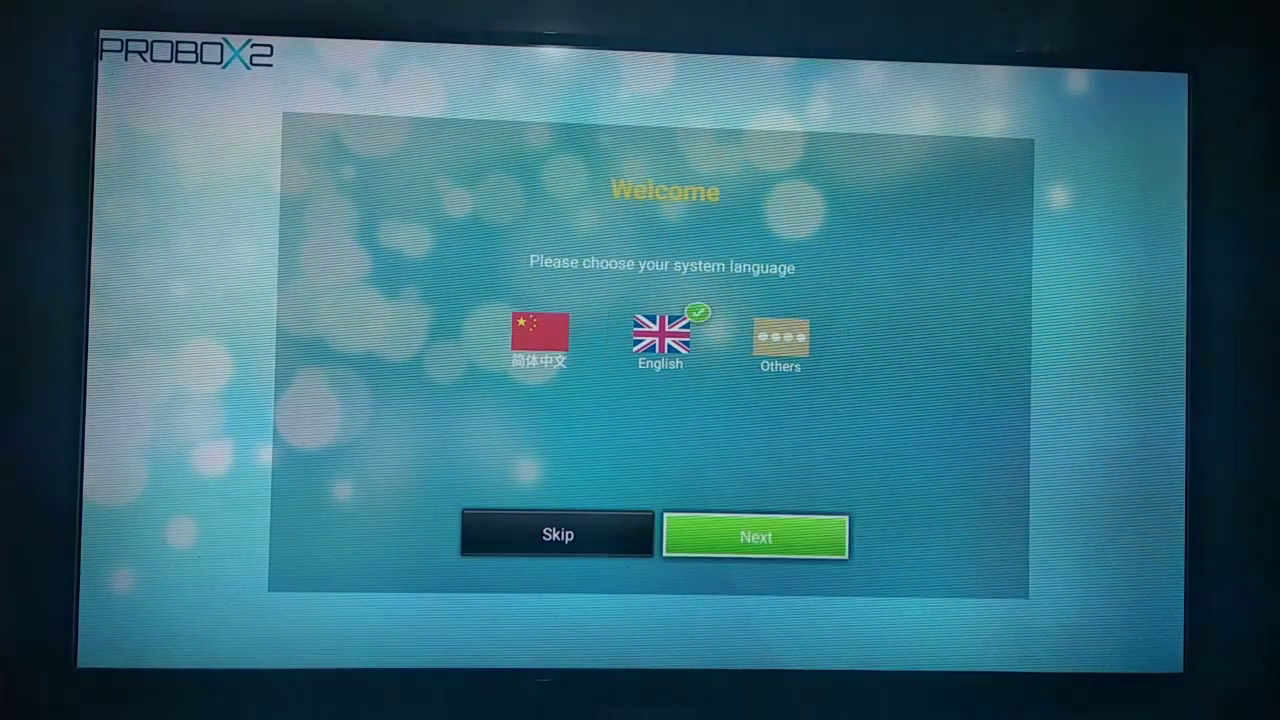
Step: Advance the setup wizard to the DMCA notice, skipping the time zone setting and the Wi-Fi connection
{"action": "key", "text": "Return"}
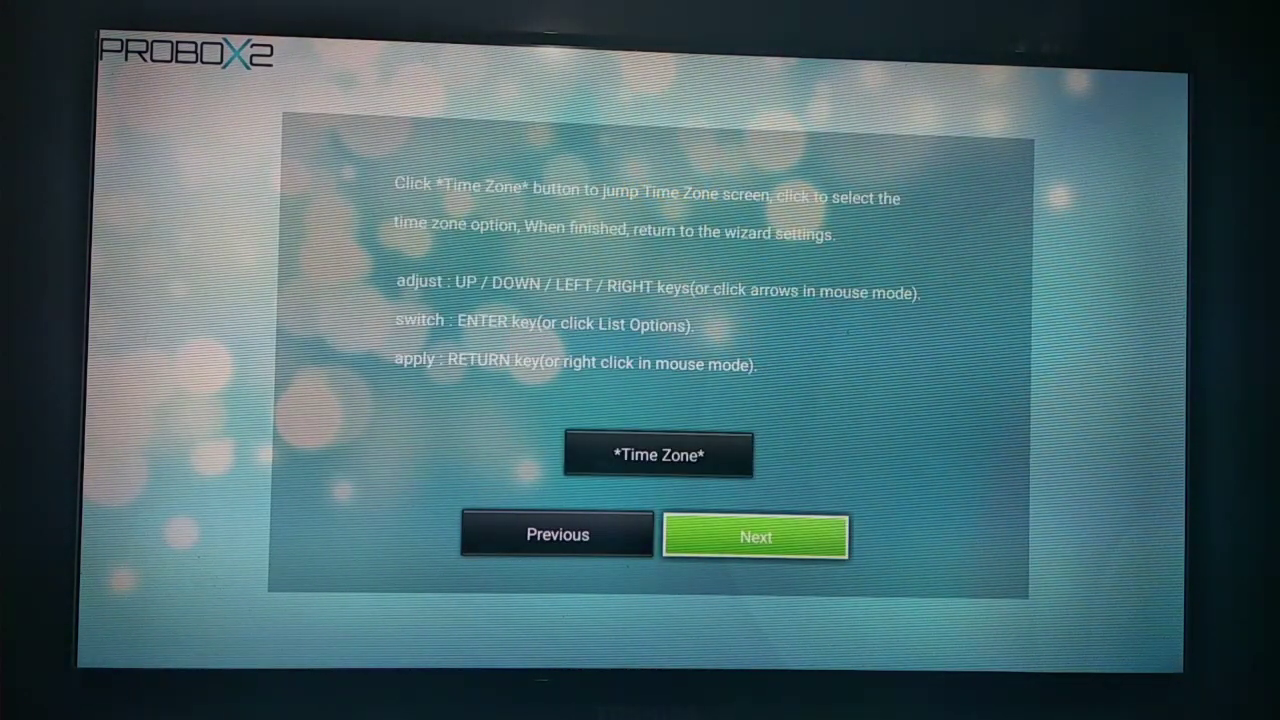
{"action": "key", "text": "Return"}
{"action": "key", "text": "Return"}
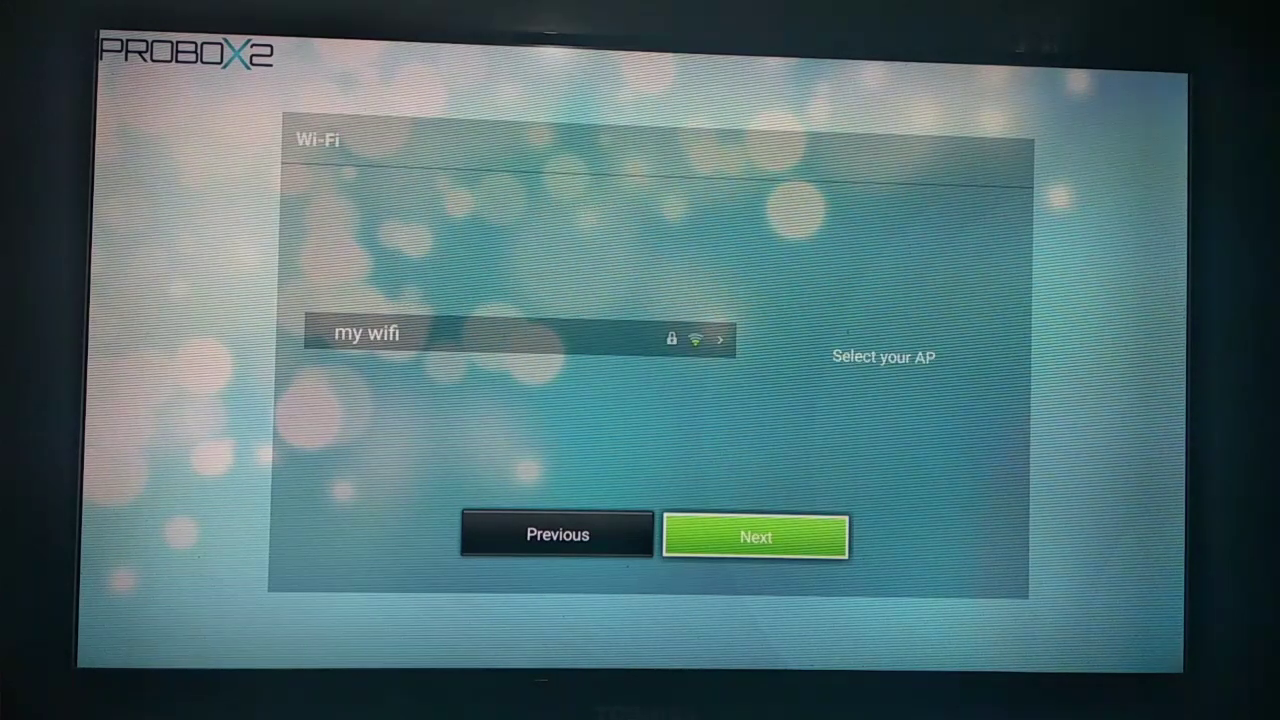
{"action": "key", "text": "Return"}
{"action": "key", "text": "Return"}
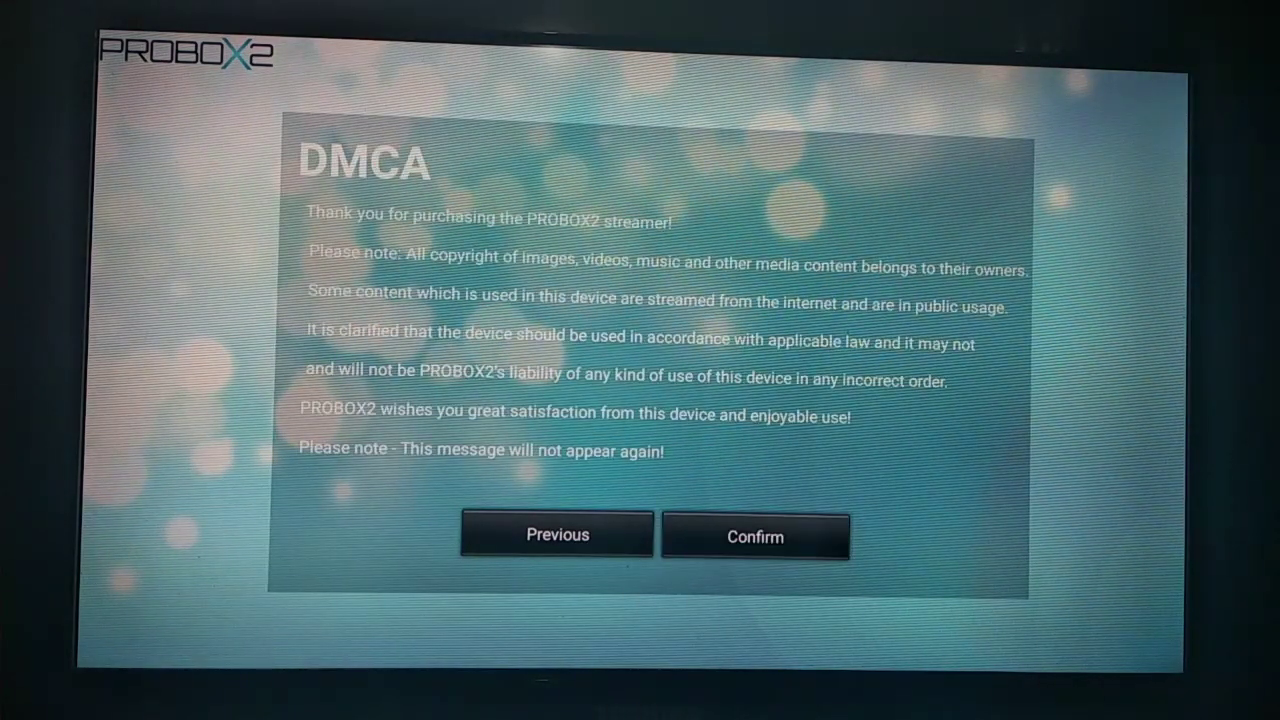